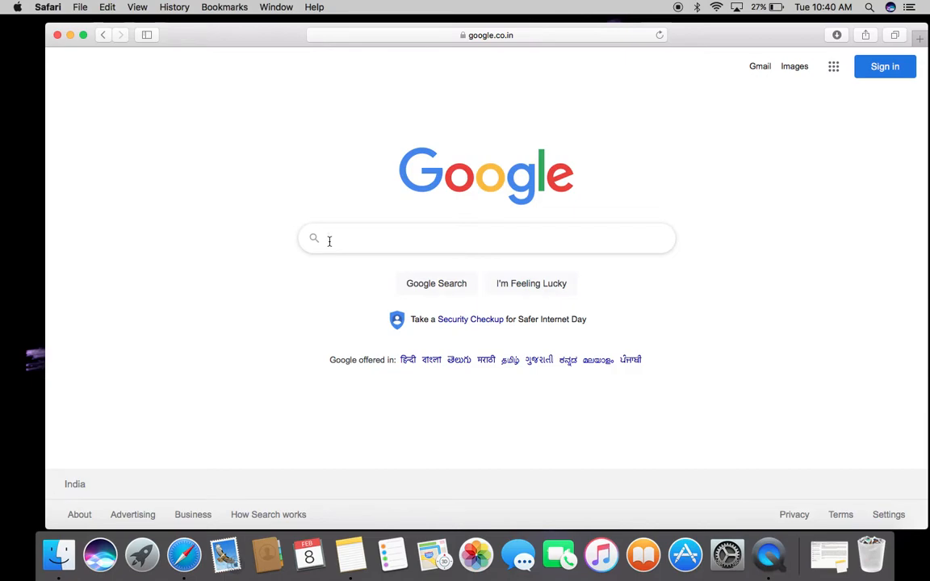
Search Google for "canva.com free" and open the main Canva website result
type("ca")
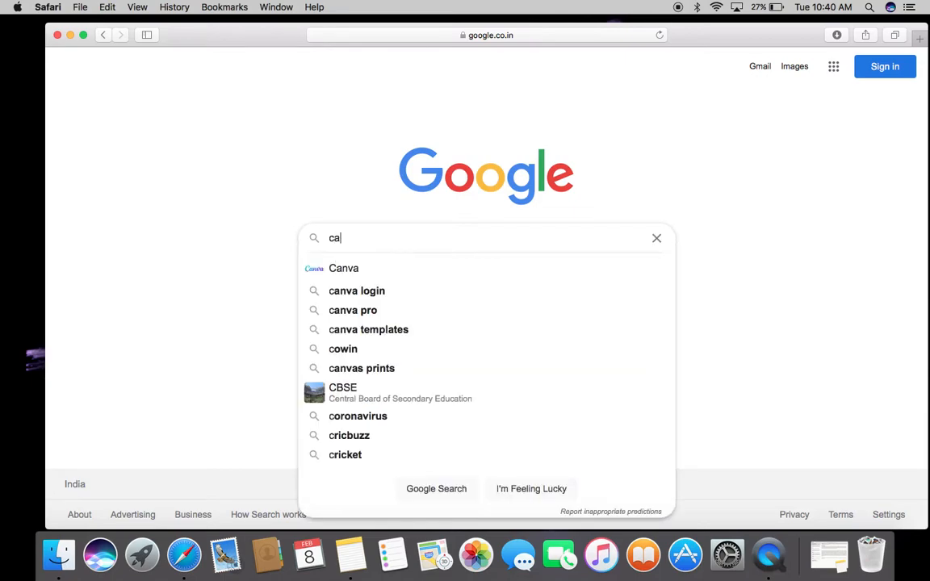
type("nva.co")
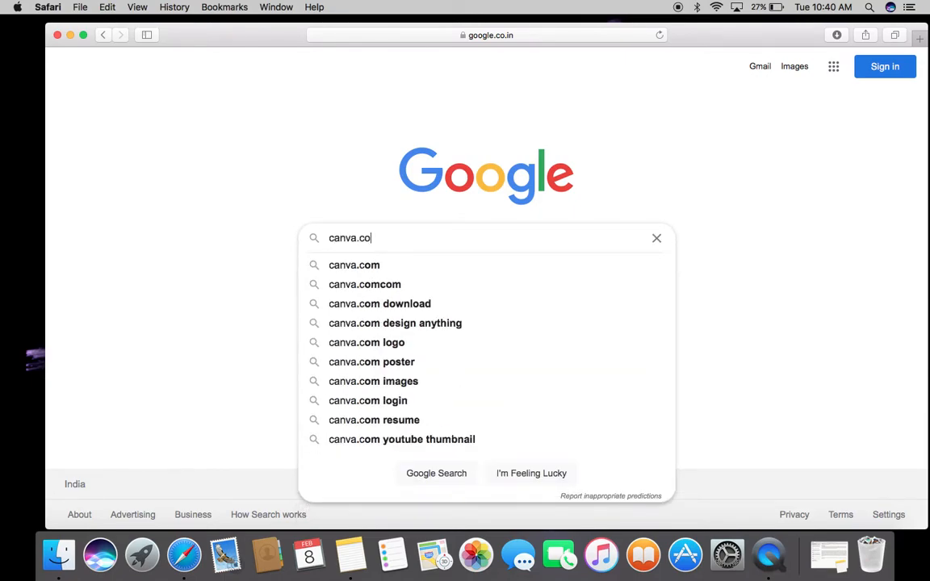
type("m free")
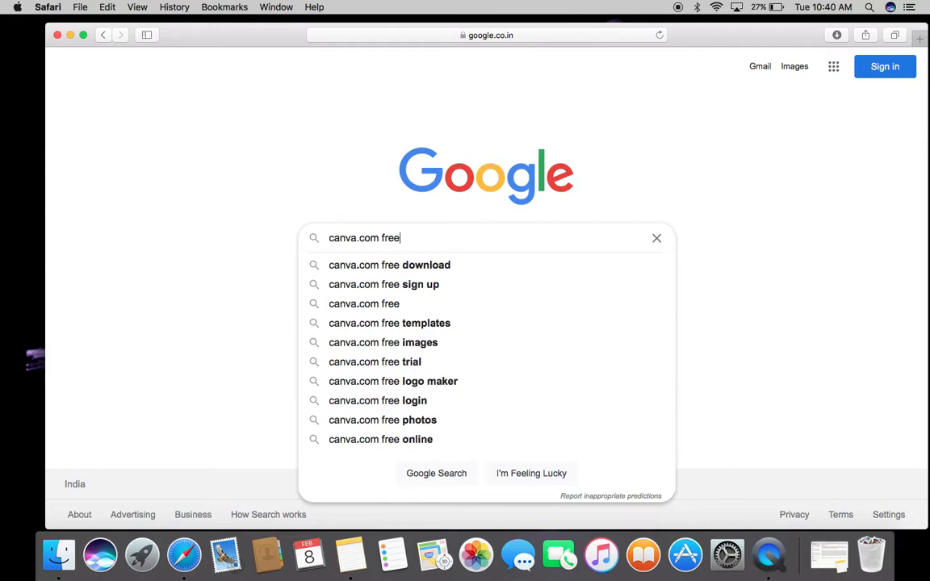
key("Return")
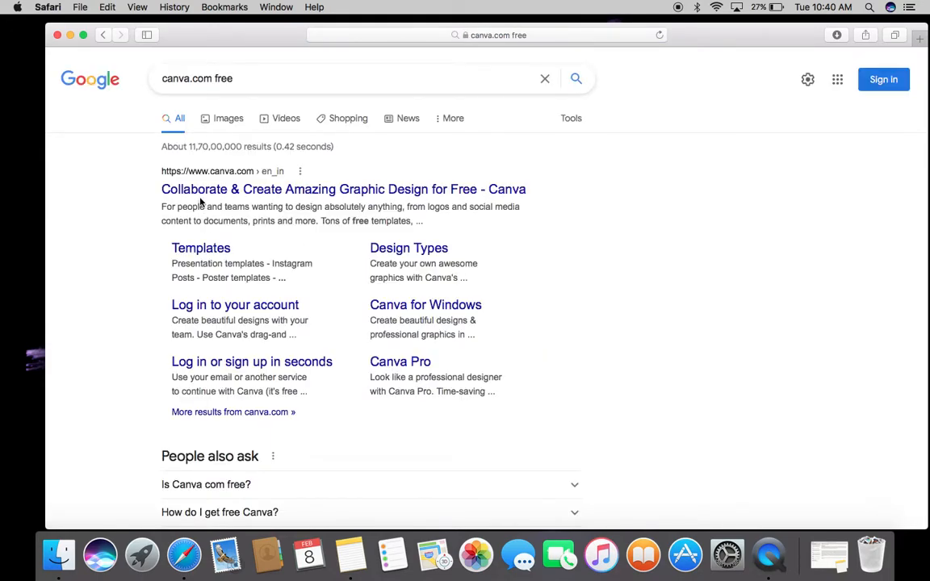
left_click(269, 190)
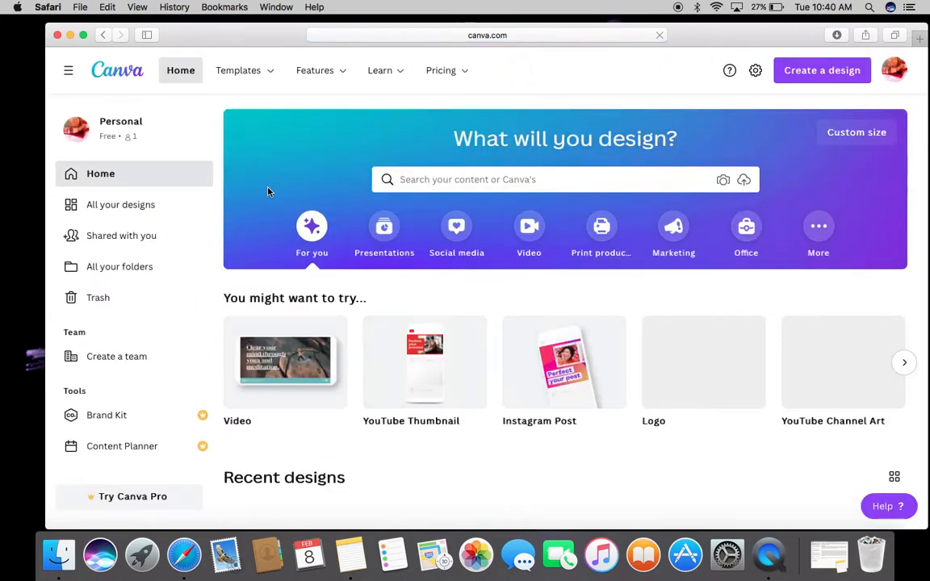
Look over the suggested design types and recent designs on the Canva home page
scroll(267, 187, "down", 2)
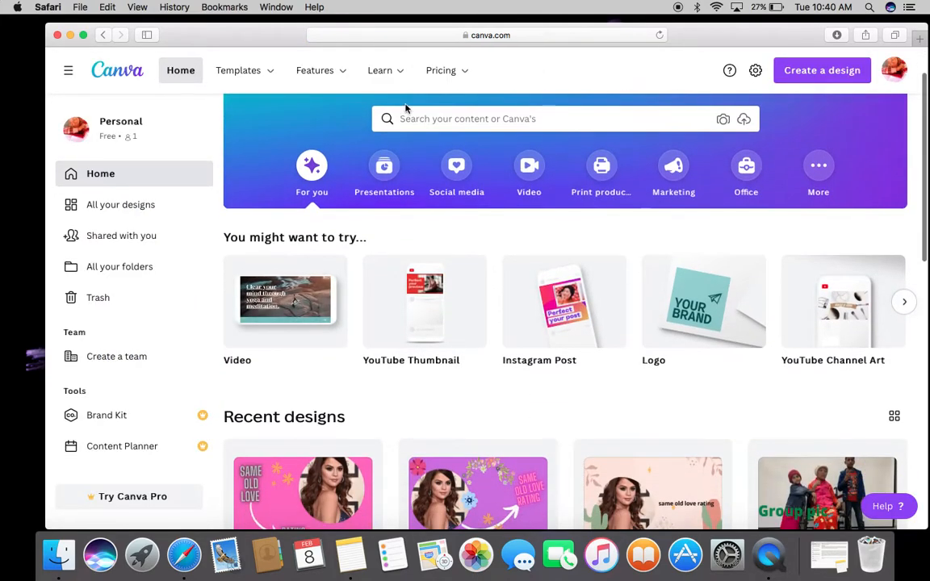
scroll(451, 179, "down", 3)
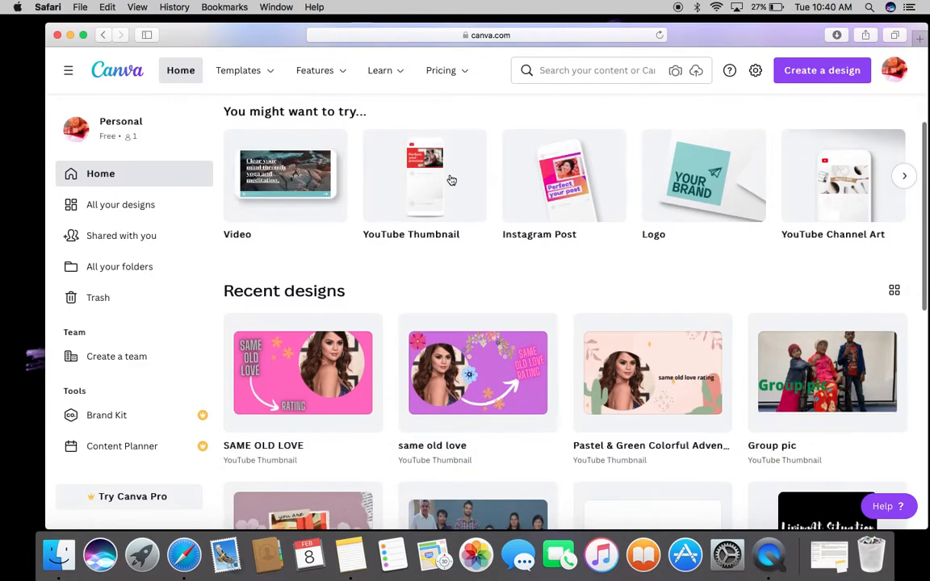
scroll(406, 164, "up", 5)
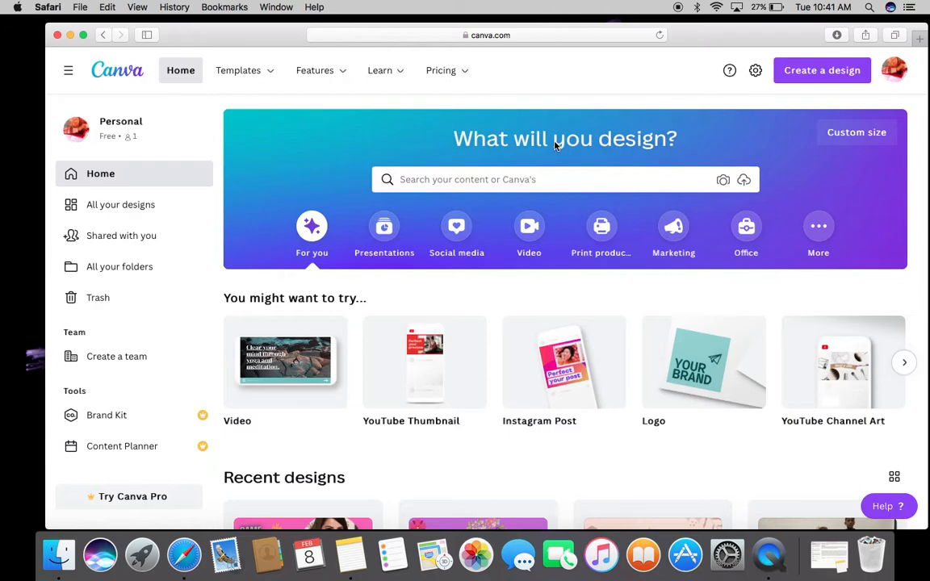
scroll(555, 144, "down", 5)
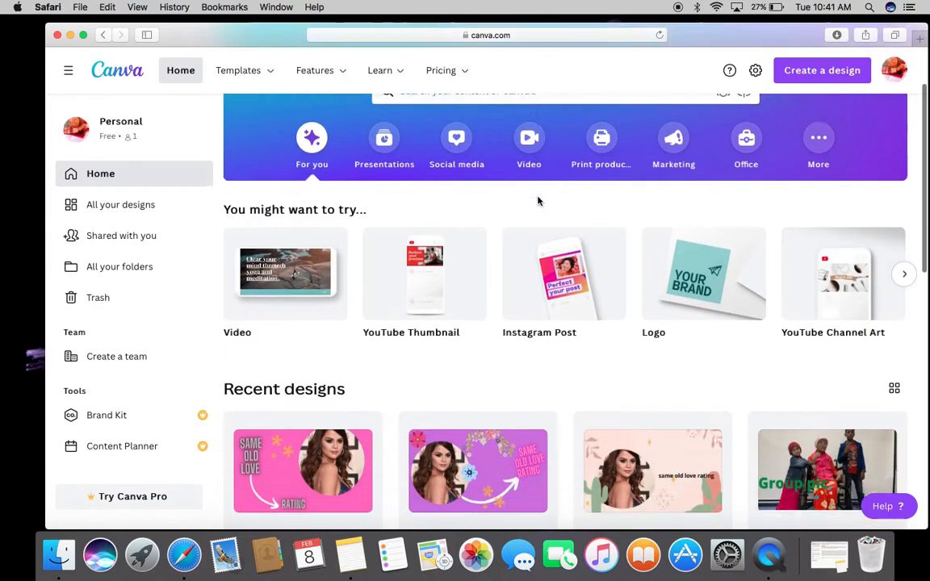
scroll(539, 202, "down", 3)
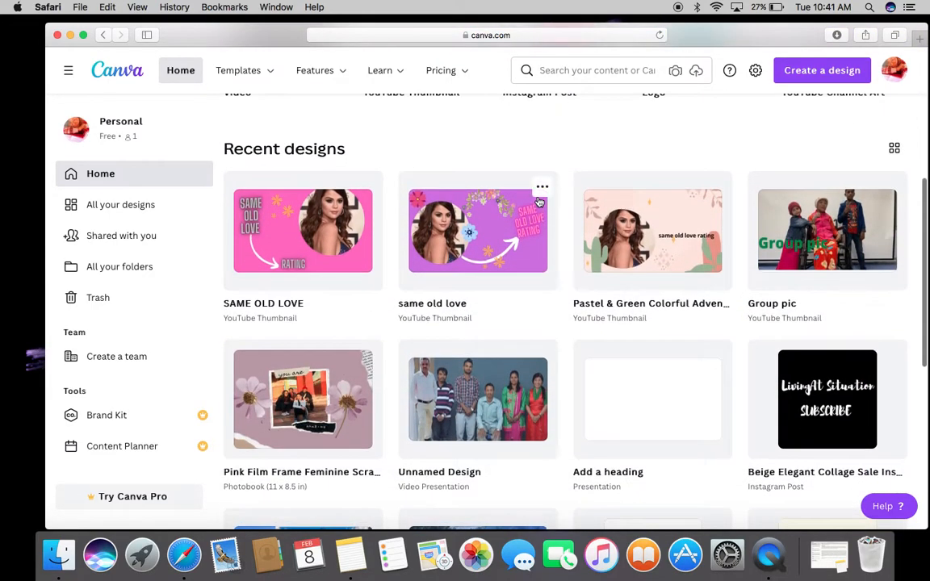
scroll(539, 201, "down", 4)
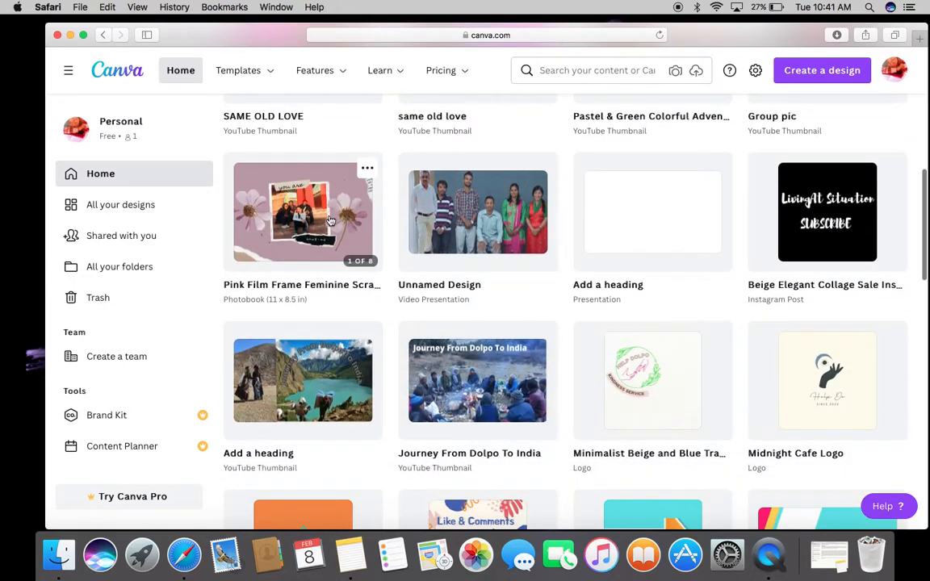
scroll(330, 220, "up", 12)
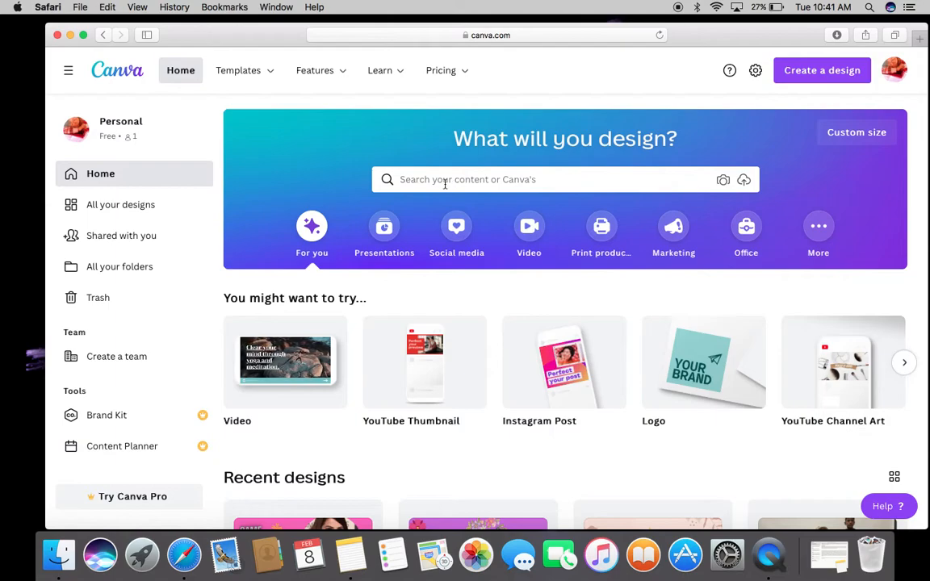
Search the templates for "Youtube thu" and open the suggested YouTube Thumbnail design type at 1280 × 720 px
left_click(419, 179)
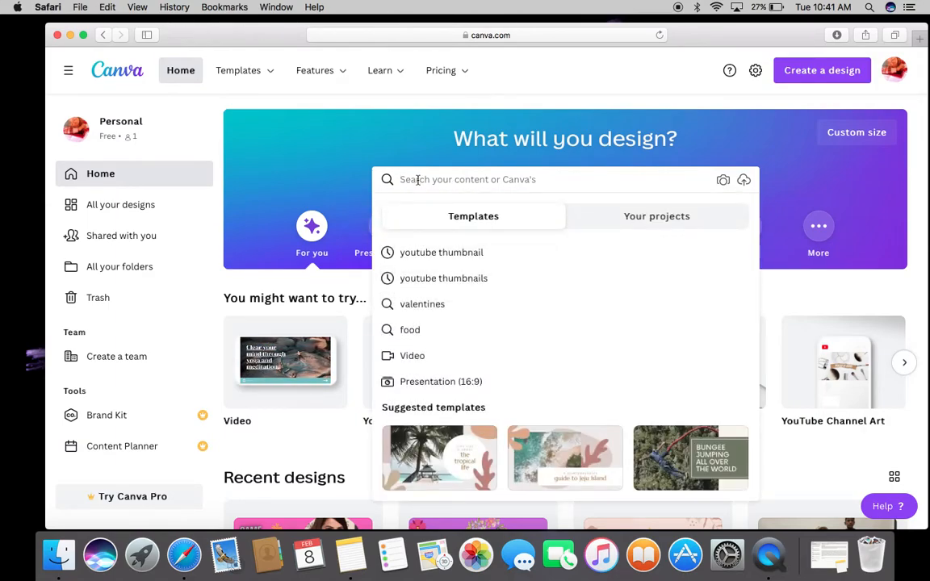
type("YO")
type("outube")
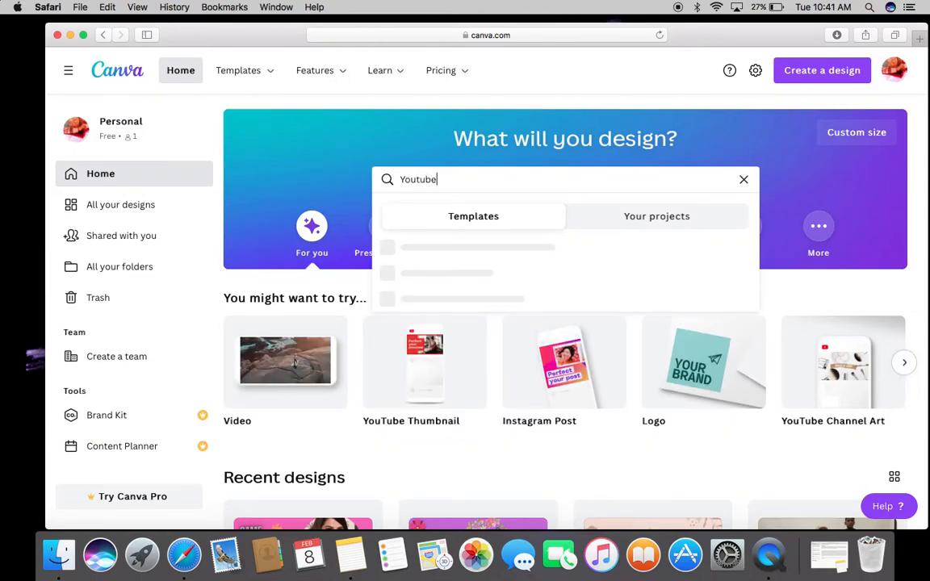
type(" th")
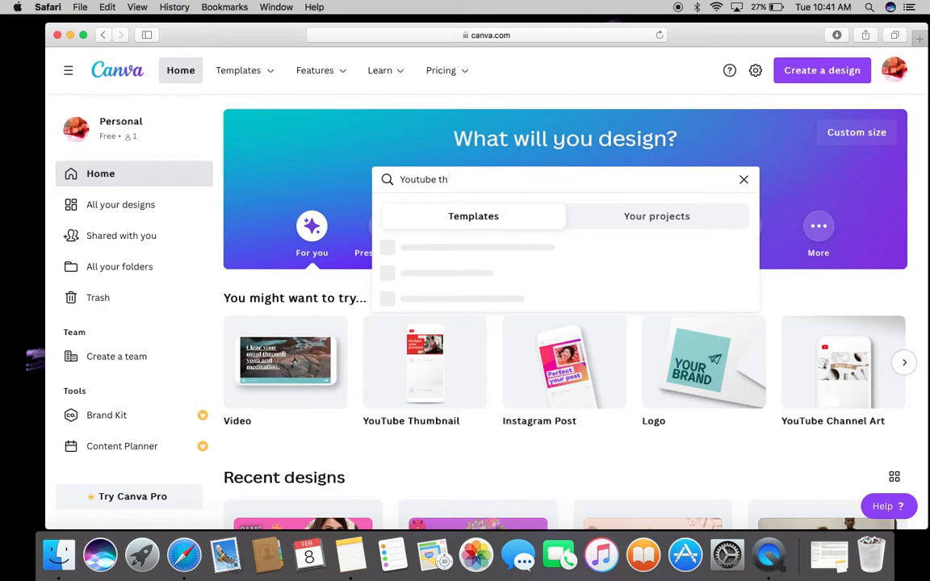
type("u")
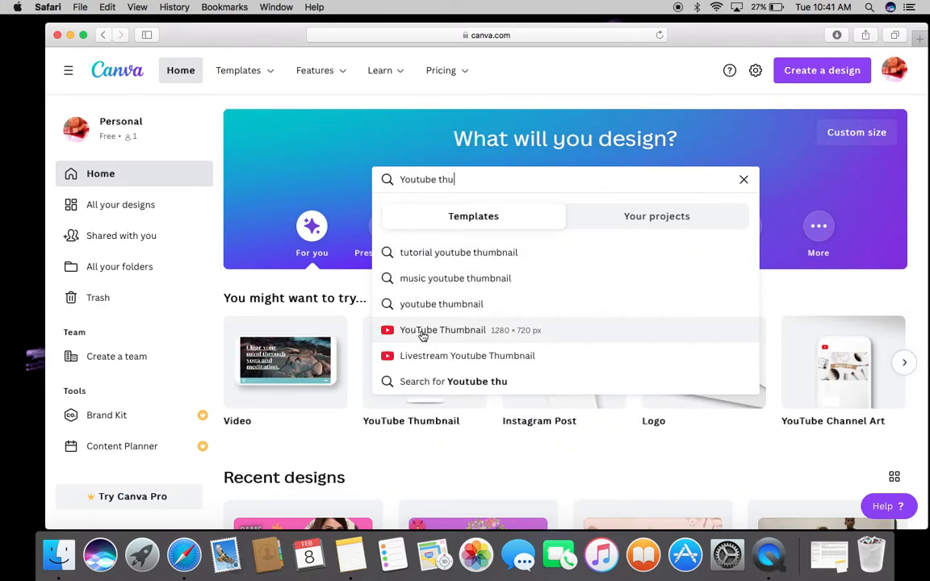
left_click(517, 331)
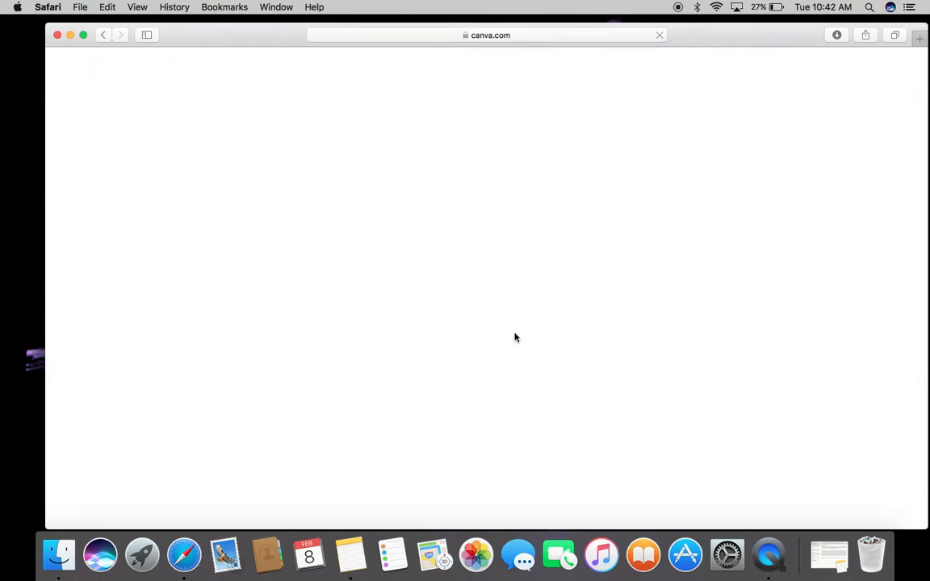
Browse the YouTube thumbnail templates to examine the available designs
scroll(515, 337, "down", 3)
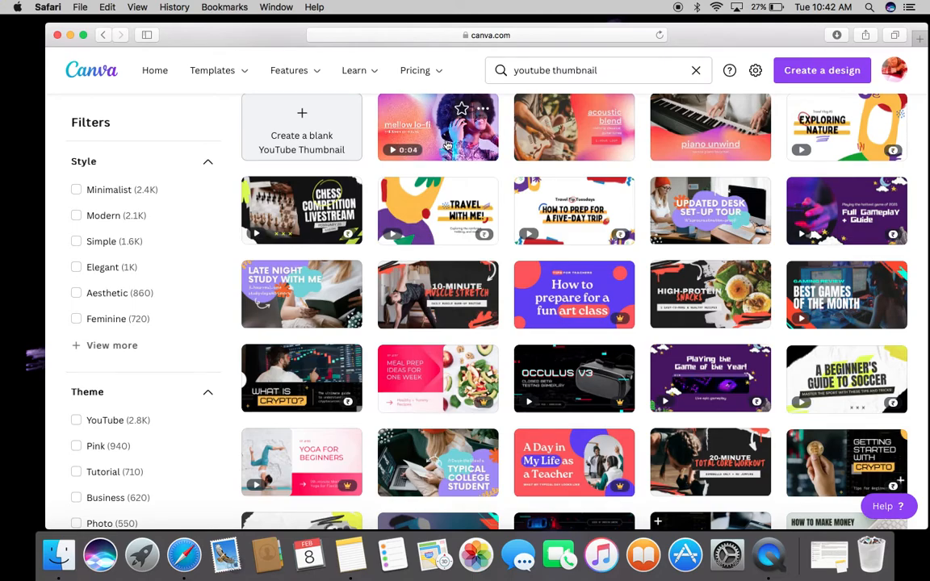
scroll(557, 162, "down", 3)
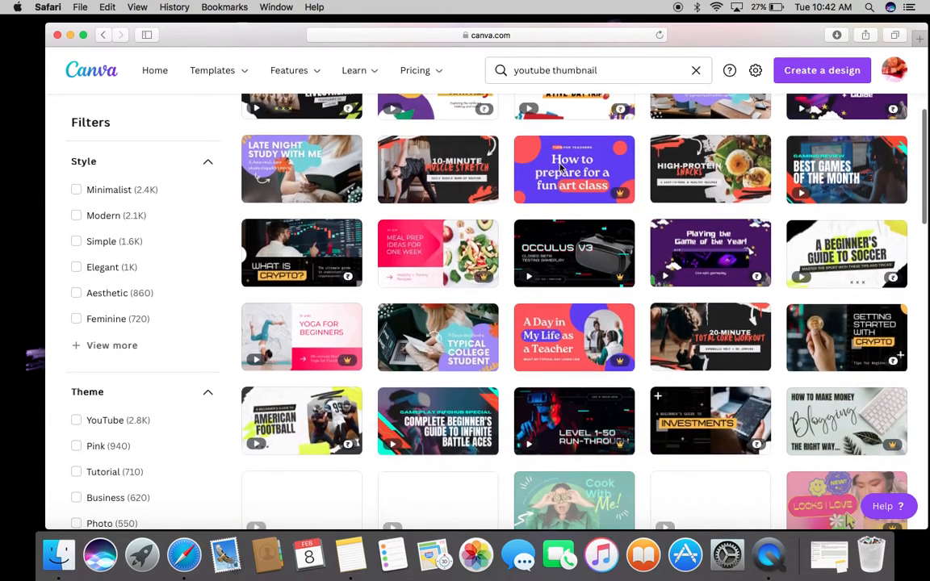
scroll(557, 174, "down", 1)
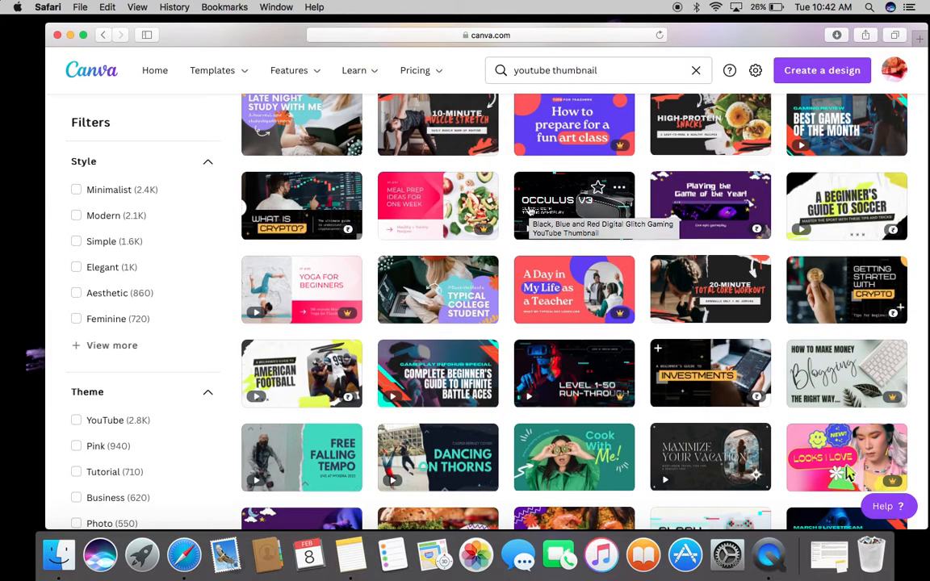
scroll(530, 210, "down", 1)
scroll(529, 209, "down", 2)
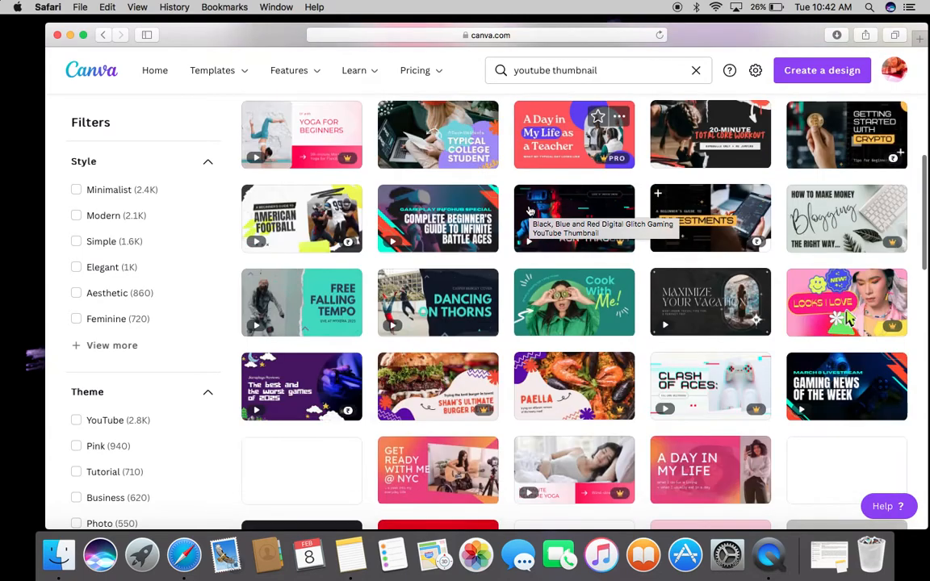
scroll(410, 257, "down", 2)
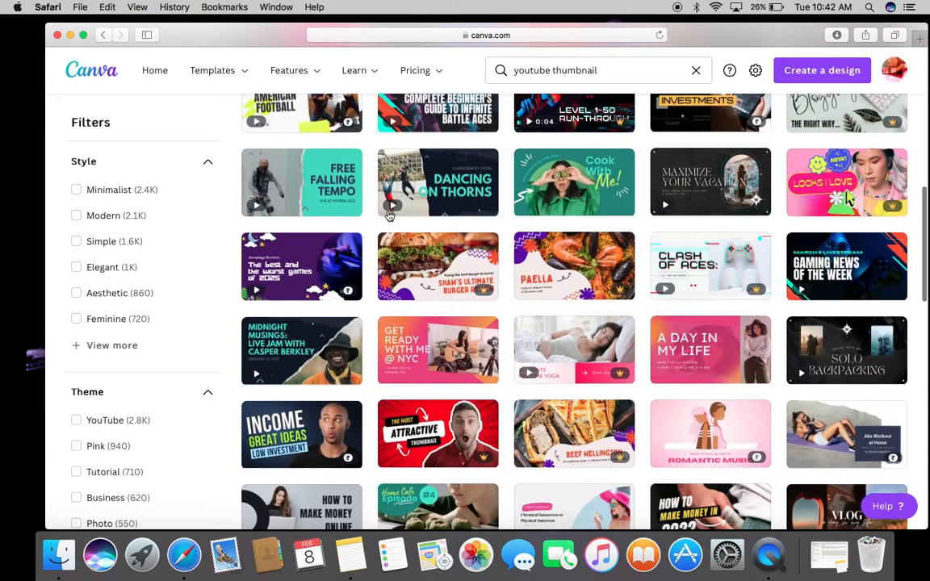
scroll(468, 194, "down", 2)
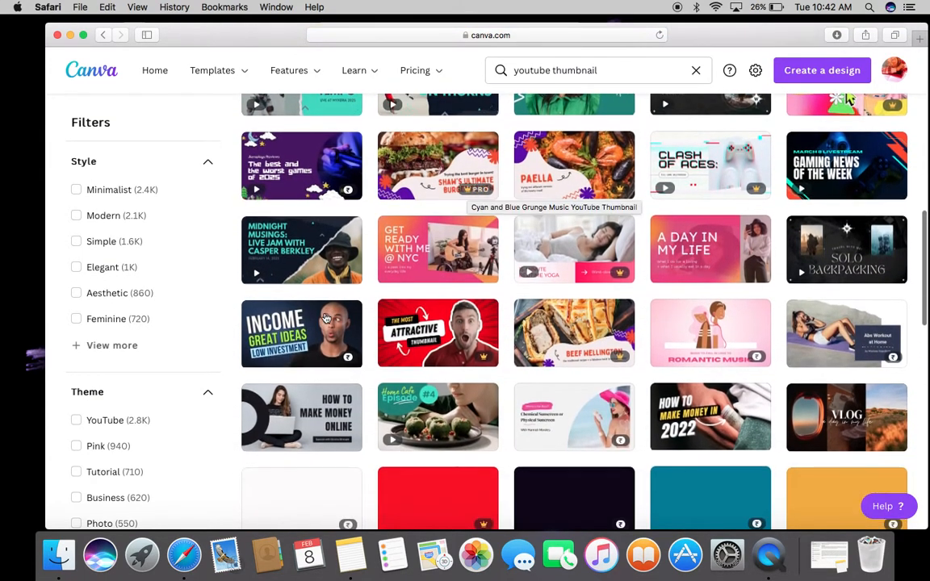
scroll(155, 386, "down", 3)
scroll(154, 389, "up", 3)
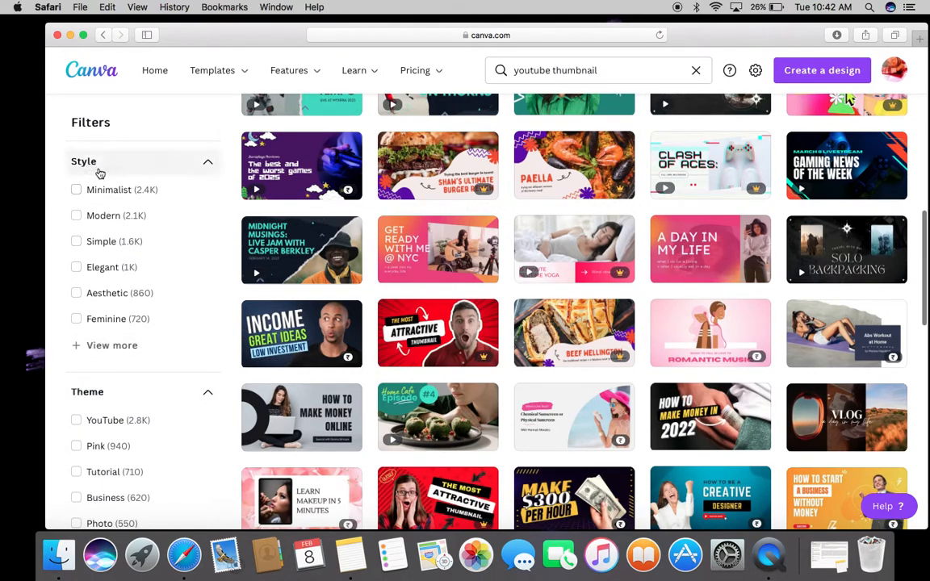
Expand the full list of style filters and restrict the templates to the Bold style
scroll(99, 316, "down", 2)
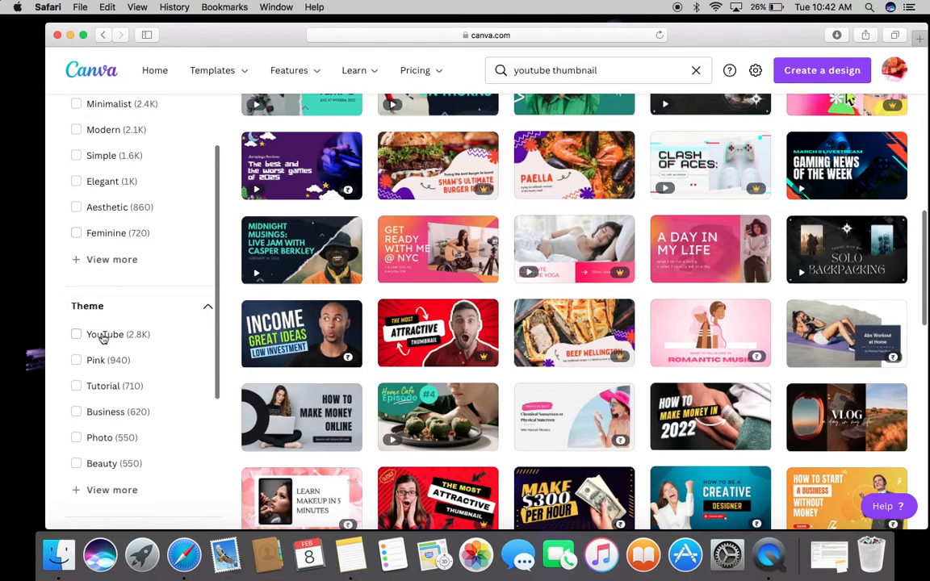
scroll(100, 334, "down", 1)
scroll(103, 336, "up", 2)
left_click(94, 302)
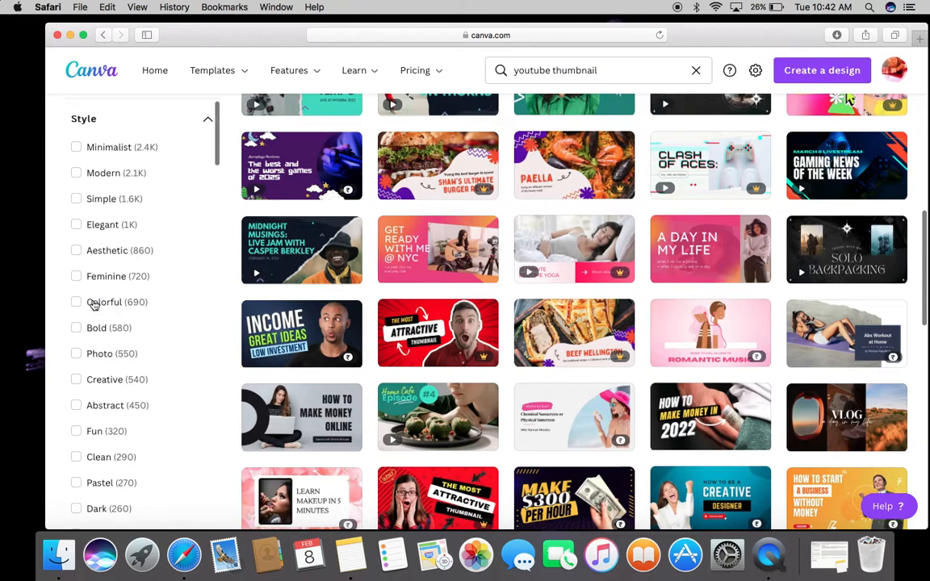
scroll(121, 284, "down", 2)
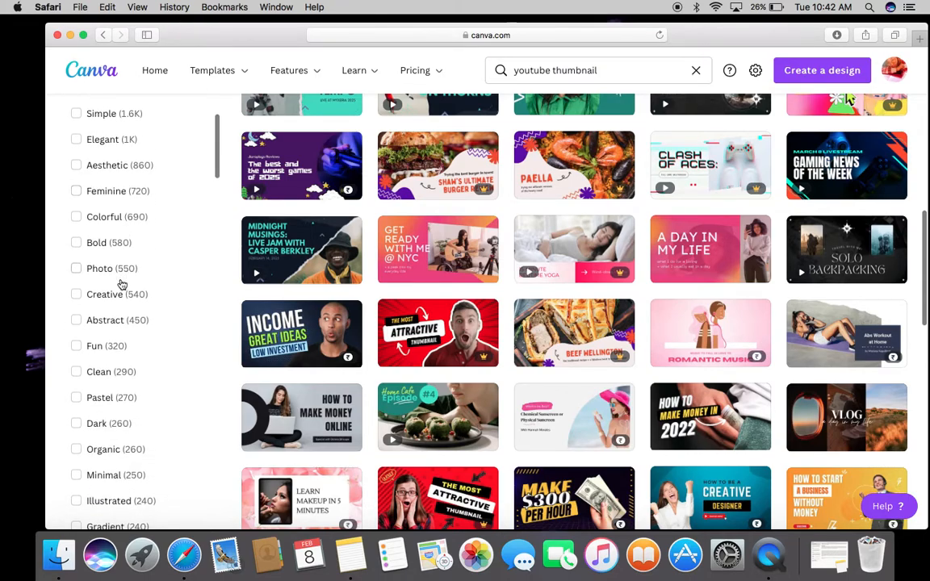
scroll(103, 255, "down", 1)
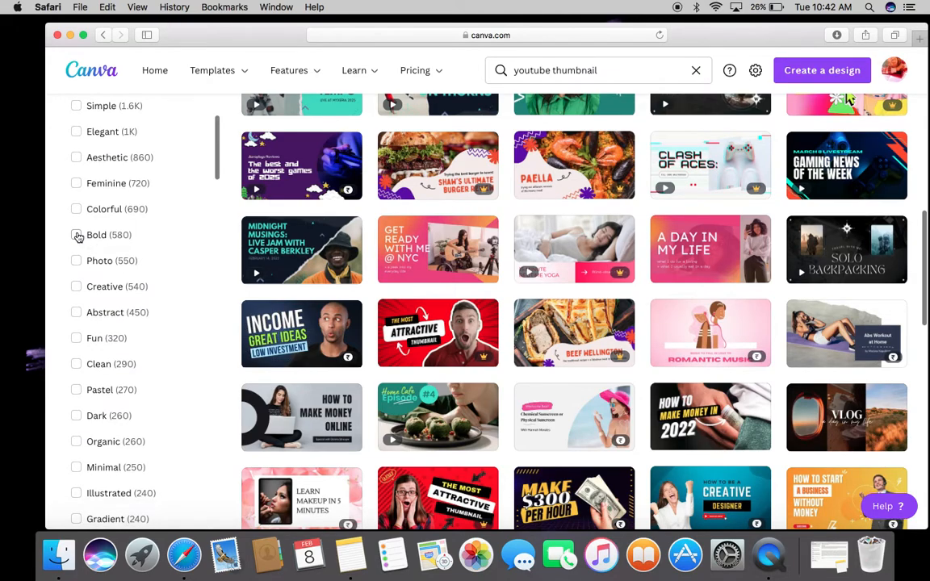
left_click(77, 235)
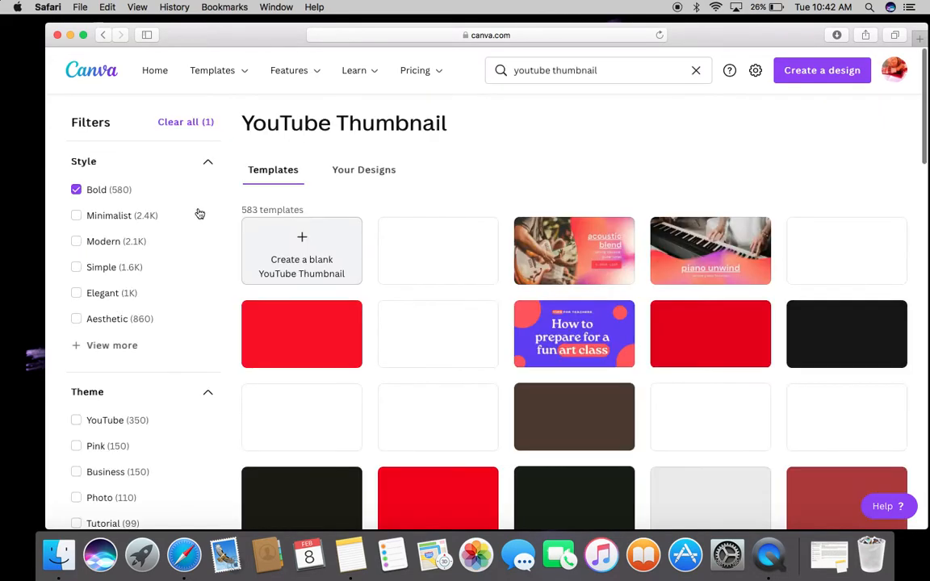
Review the remaining filter categories and narrow the templates to the YouTube theme
scroll(215, 265, "down", 5)
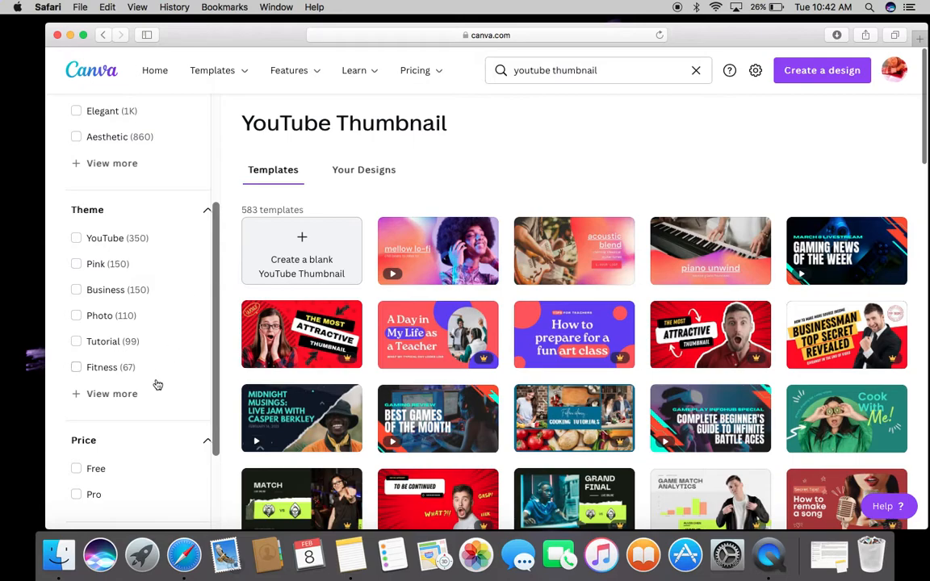
scroll(156, 385, "down", 2)
scroll(158, 385, "up", 5)
scroll(156, 385, "down", 5)
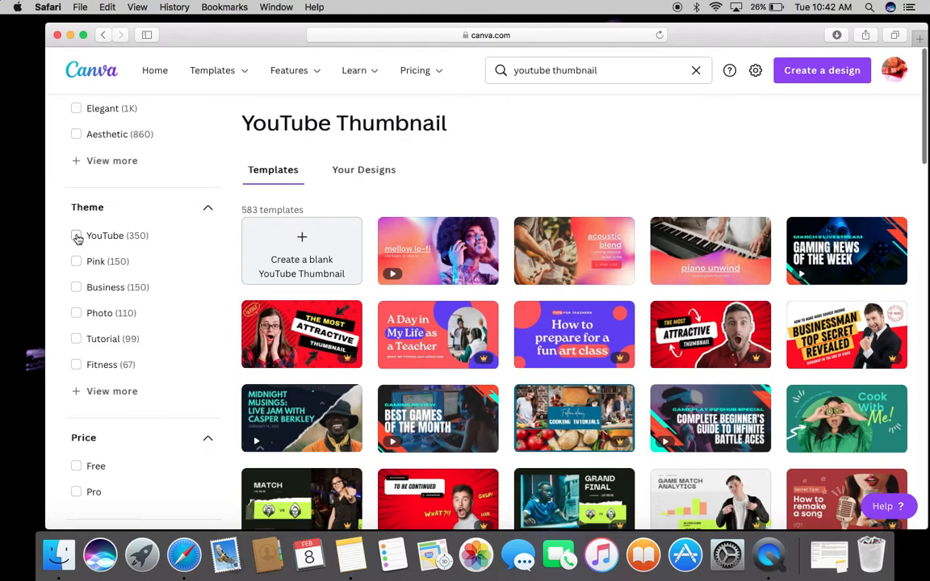
left_click(77, 236)
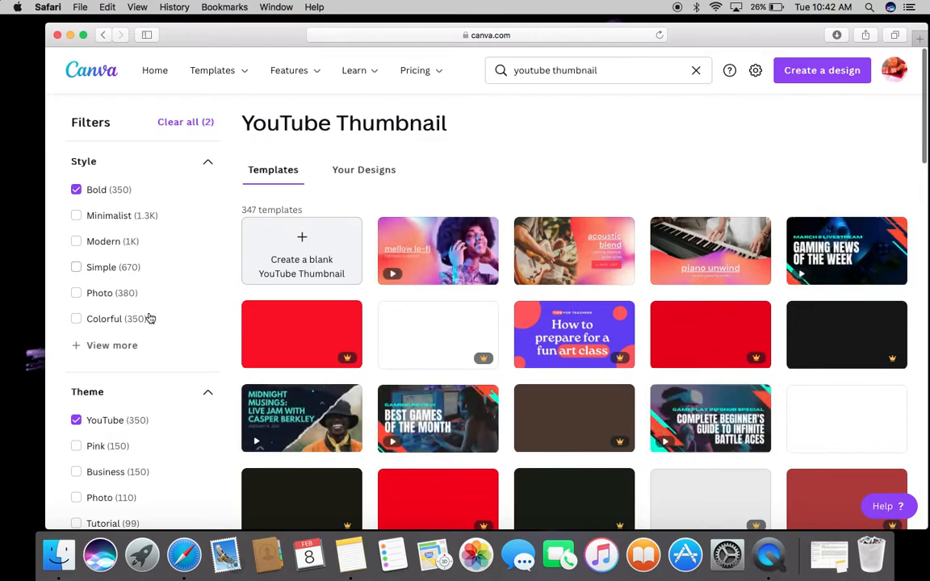
Limit the thumbnail templates to those with the Free price option
scroll(149, 318, "down", 3)
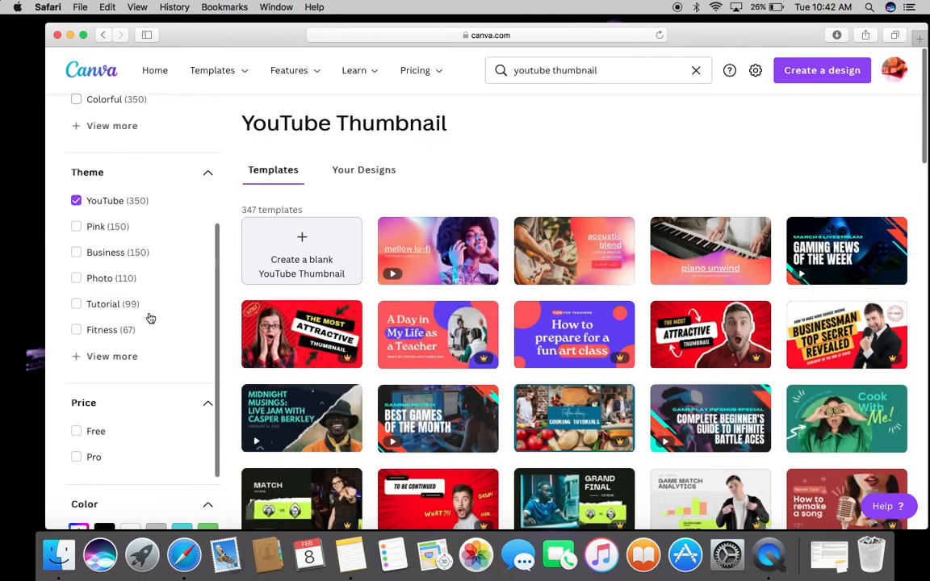
left_click(77, 432)
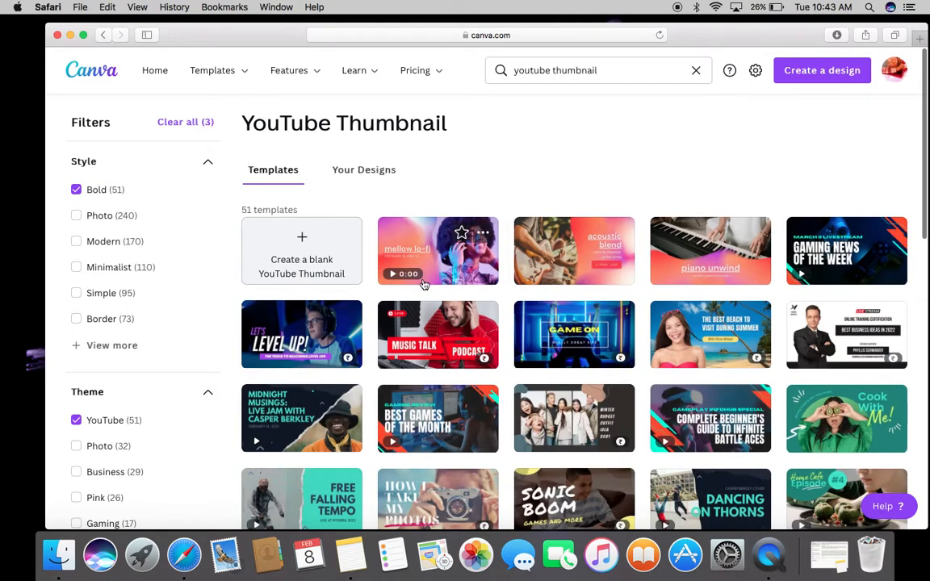
scroll(423, 284, "down", 1)
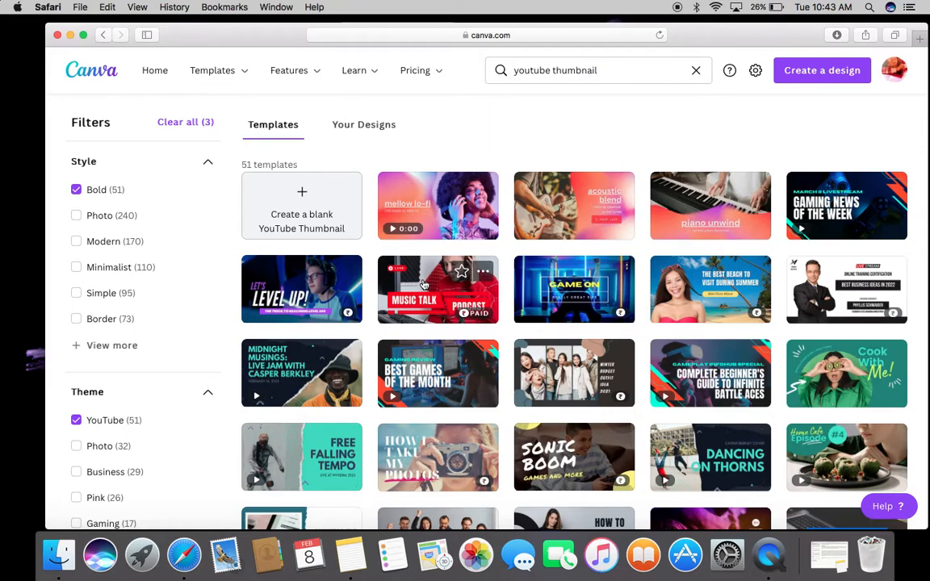
Create a blank YouTube thumbnail design
left_click(321, 210)
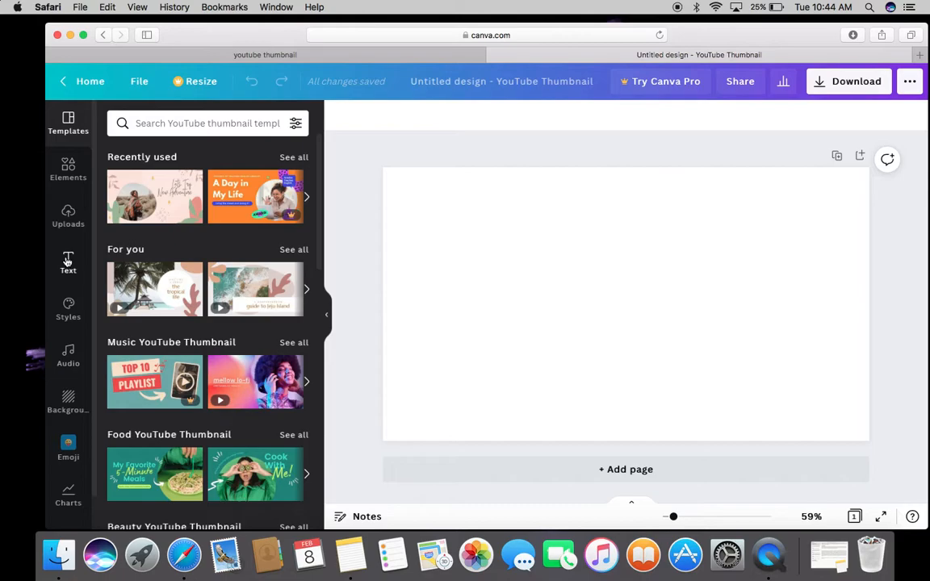
Examine the font and color styles and the audio tracks available for the design
left_click(68, 307)
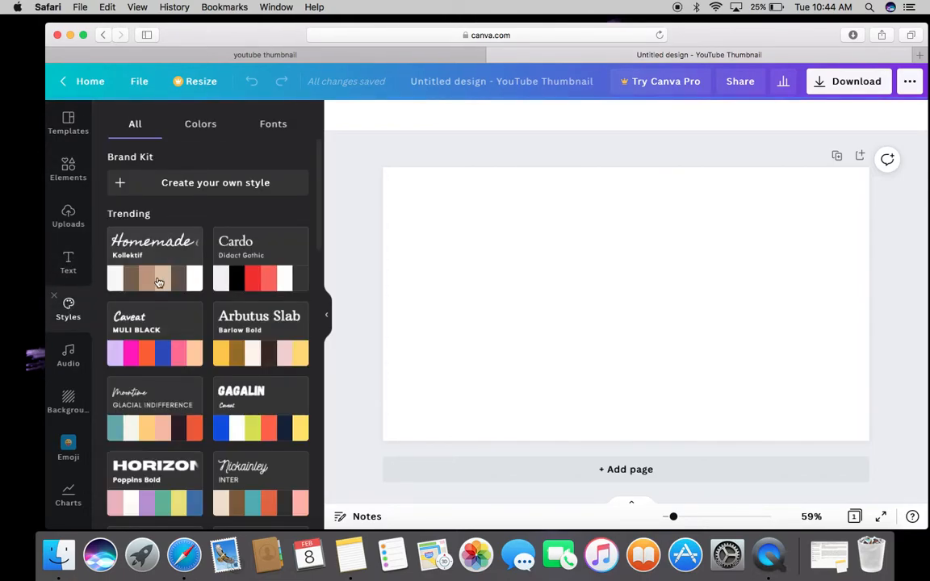
scroll(161, 279, "down", 5)
scroll(175, 285, "down", 8)
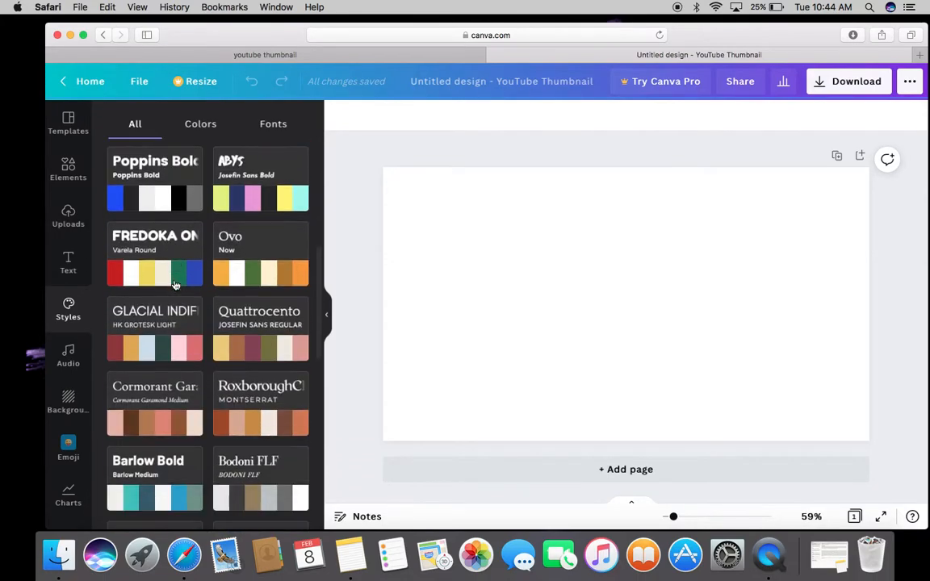
scroll(175, 286, "down", 5)
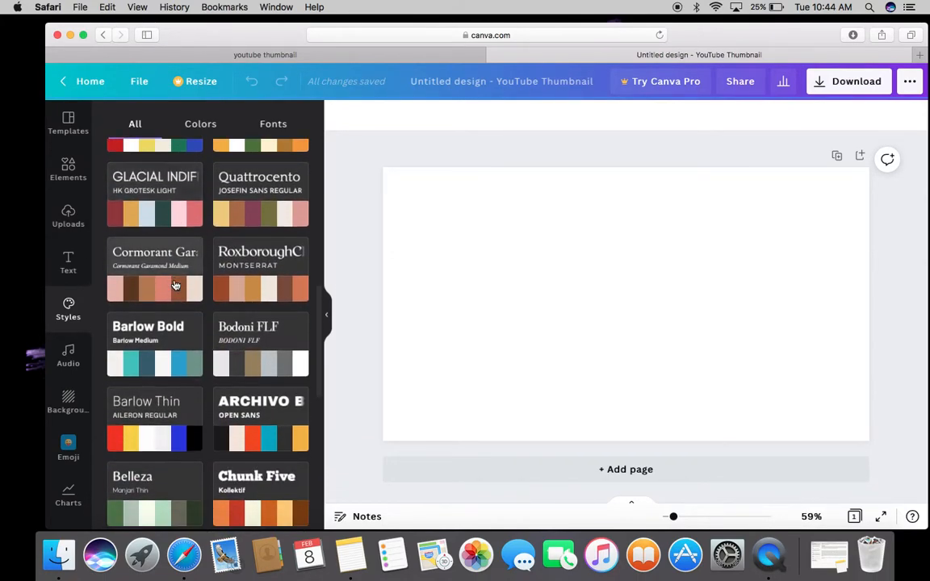
scroll(176, 284, "down", 2)
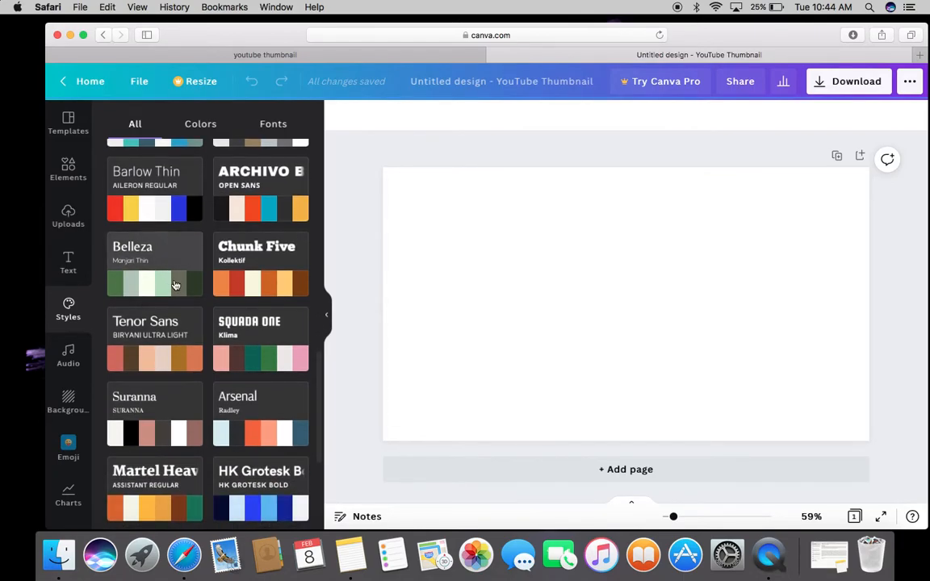
scroll(175, 285, "down", 3)
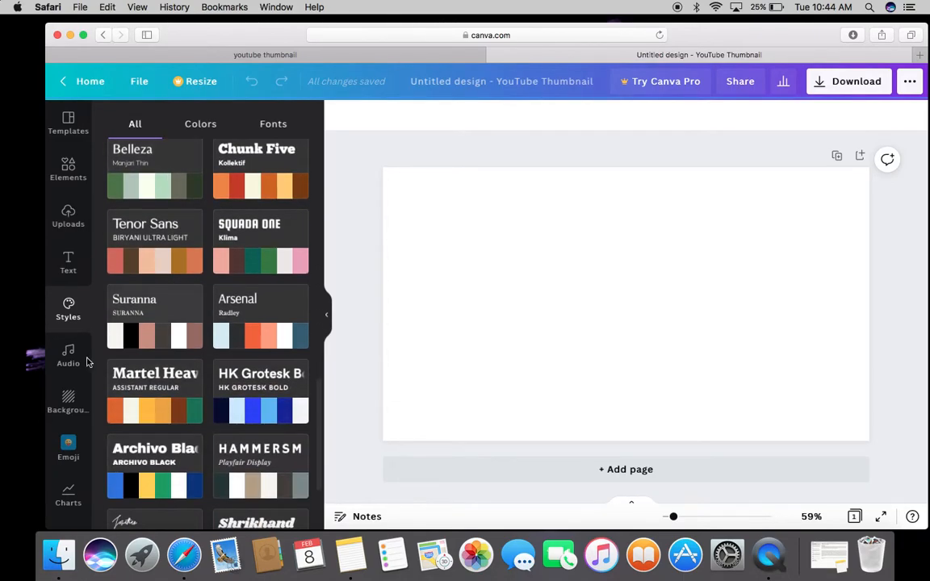
left_click(69, 361)
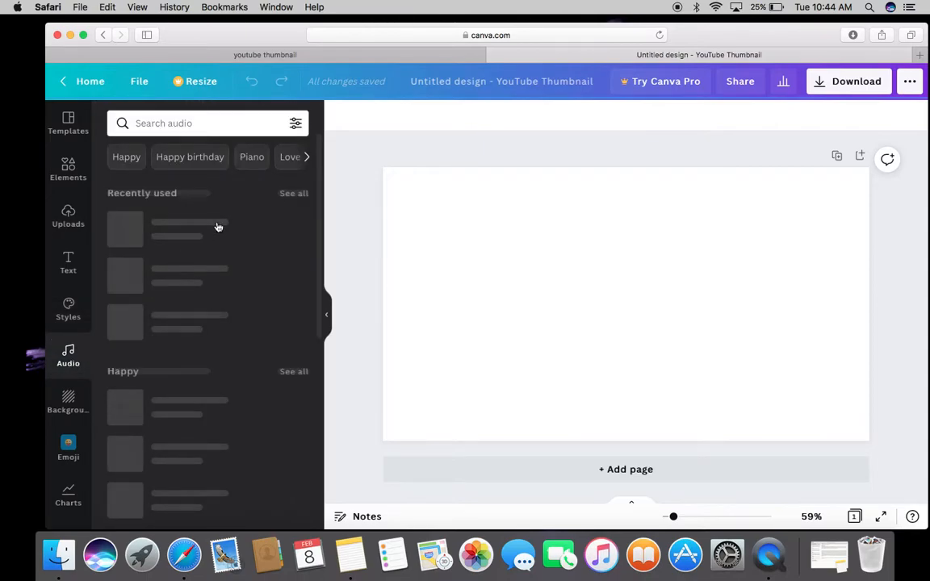
scroll(208, 264, "down", 3)
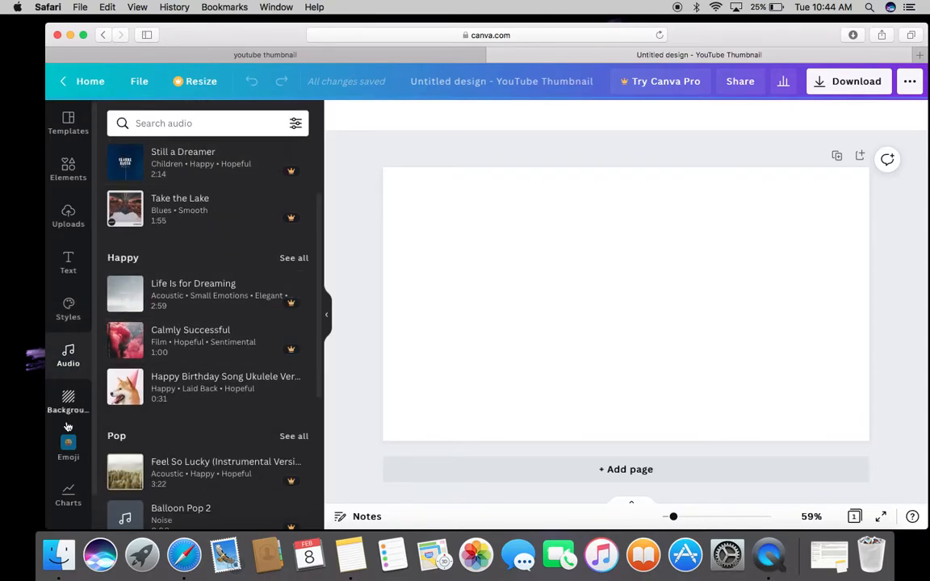
Browse the available backgrounds and apply the dark brown wooden plank image to the page
left_click(67, 409)
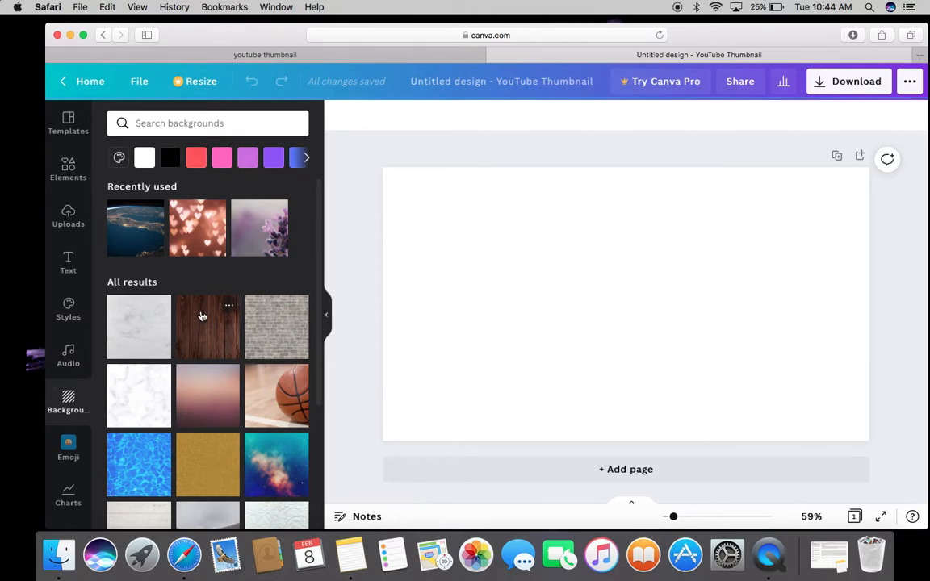
scroll(202, 316, "down", 5)
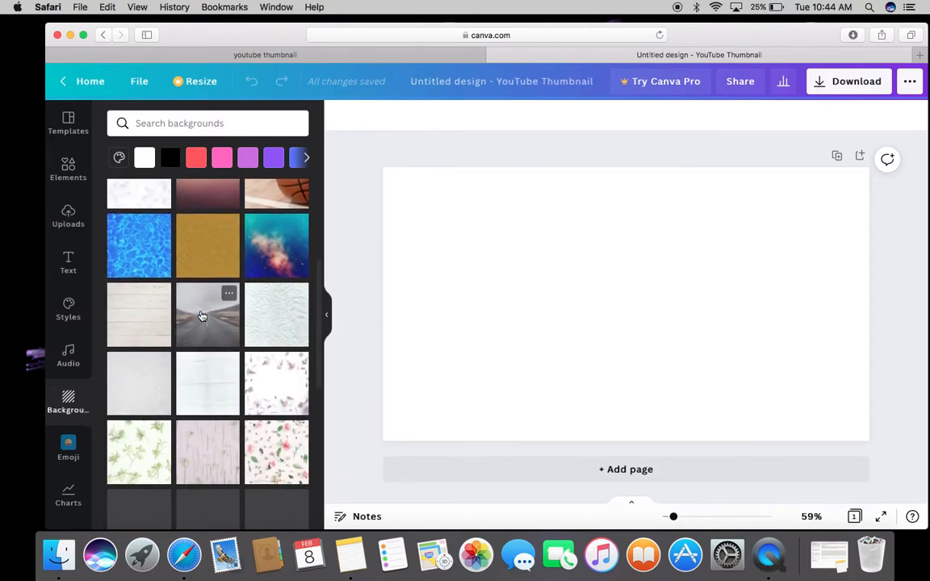
scroll(206, 313, "down", 3)
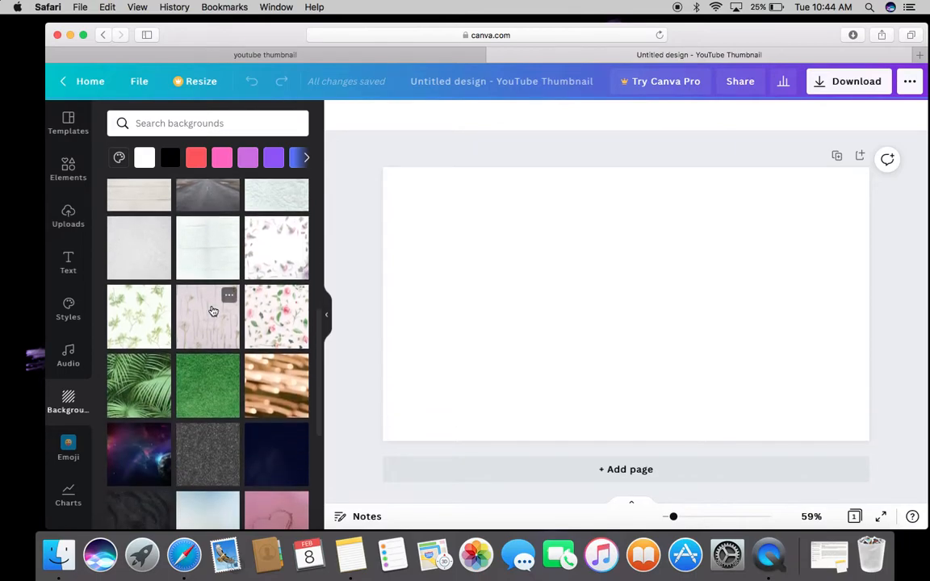
scroll(212, 311, "down", 4)
scroll(213, 311, "down", 2)
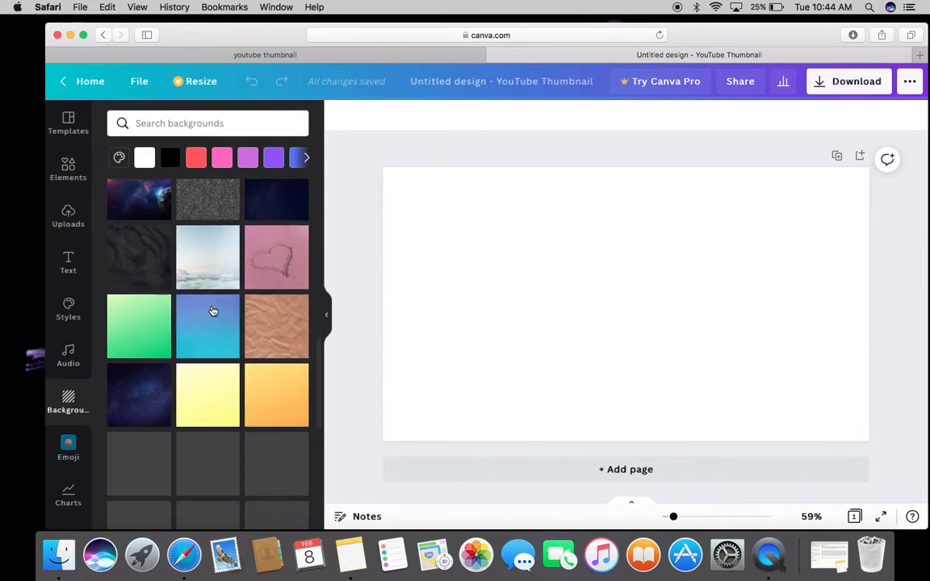
scroll(212, 310, "down", 3)
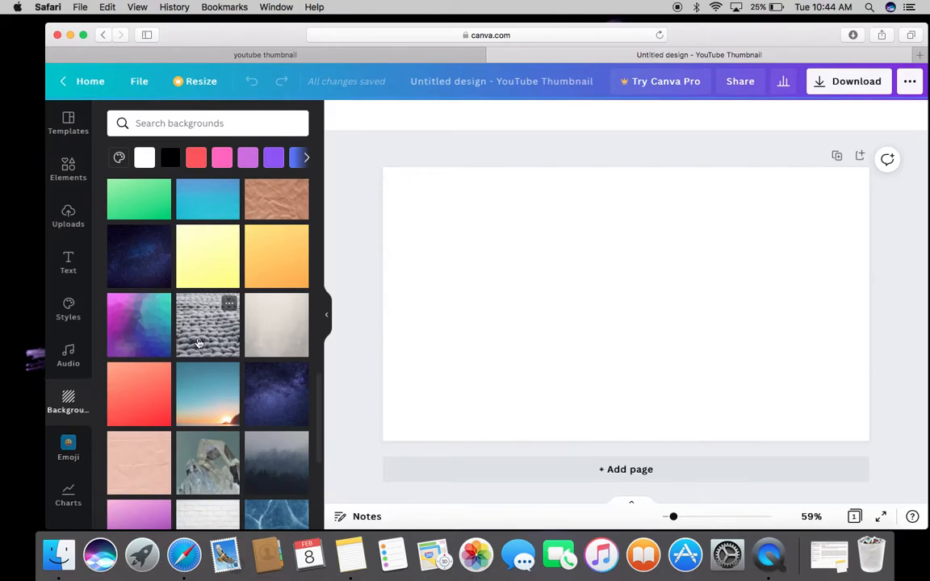
scroll(206, 275, "up", 5)
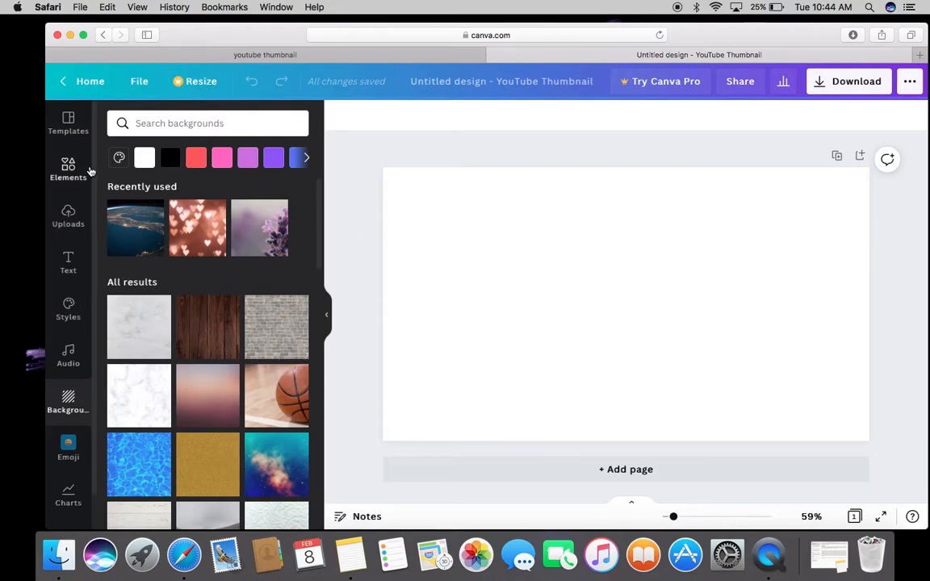
scroll(206, 309, "down", 3)
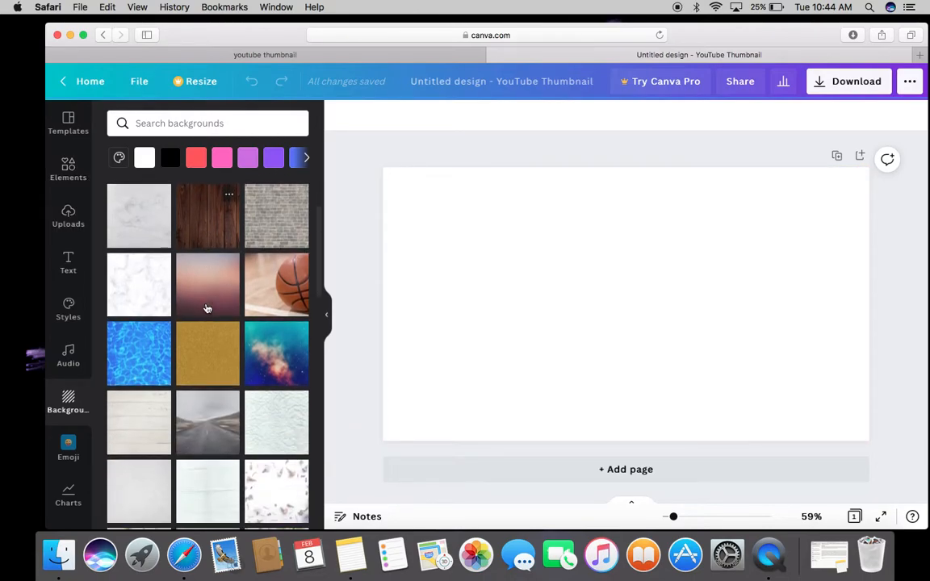
scroll(171, 306, "down", 1)
scroll(173, 303, "down", 1)
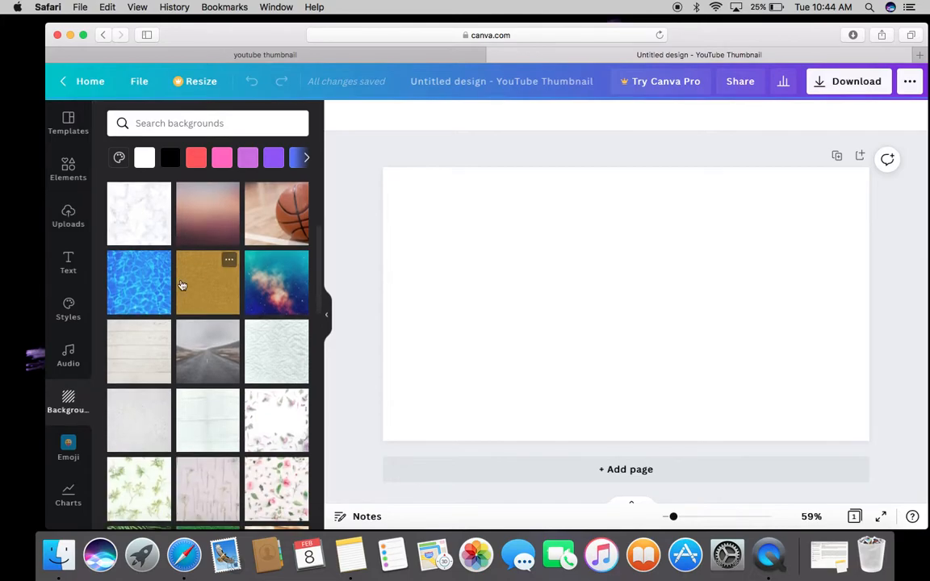
scroll(180, 323, "up", 2)
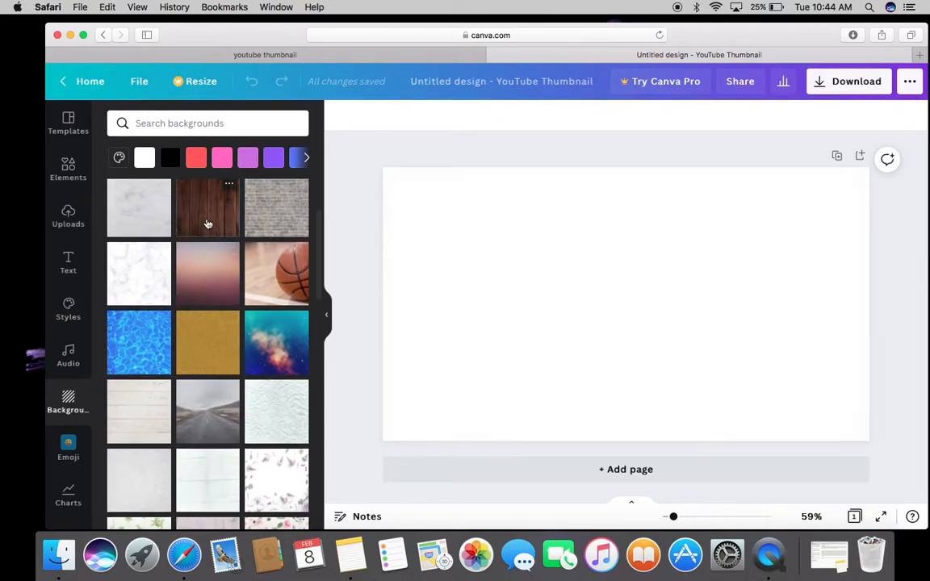
left_click(207, 224)
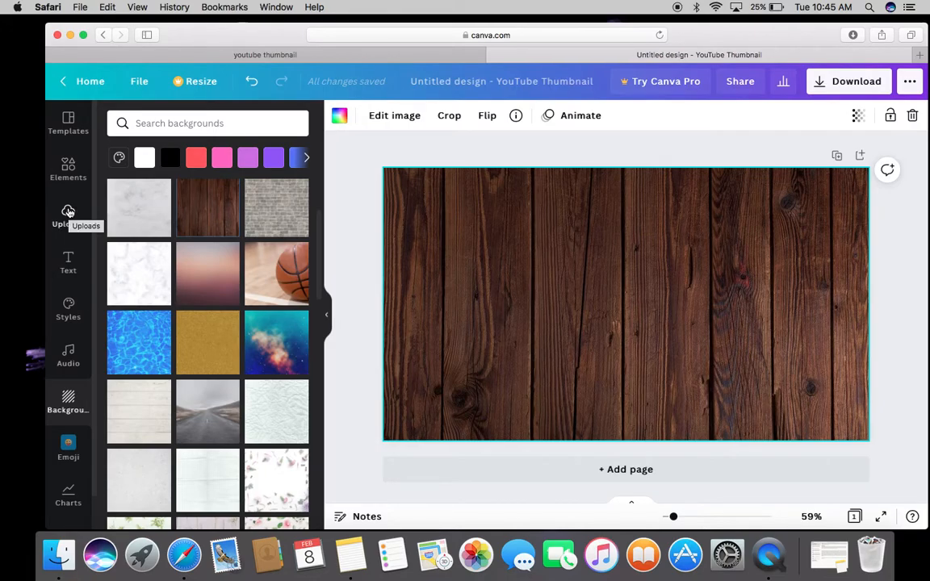
Upload the "Final The kings daughter" image from the Desktop and add it to the page
left_click(69, 211)
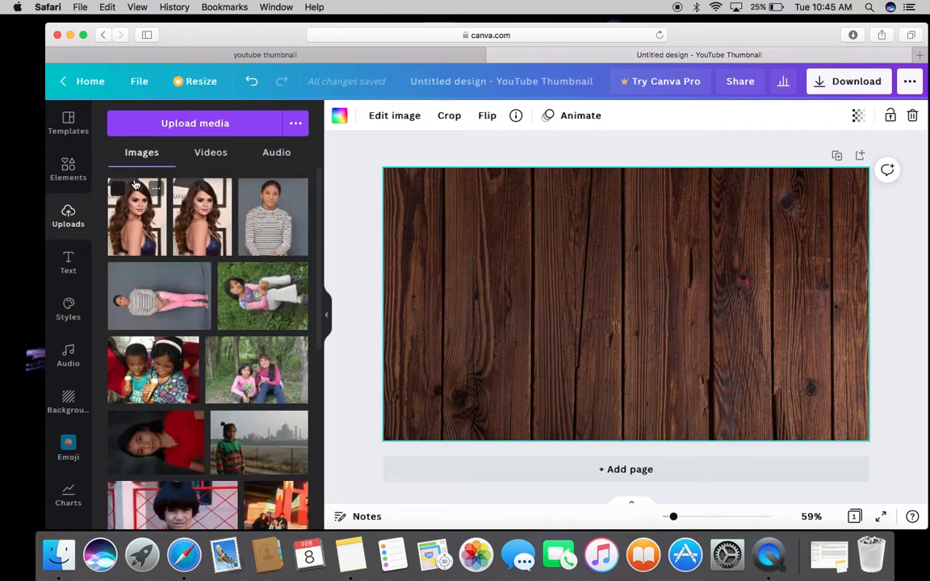
left_click(190, 125)
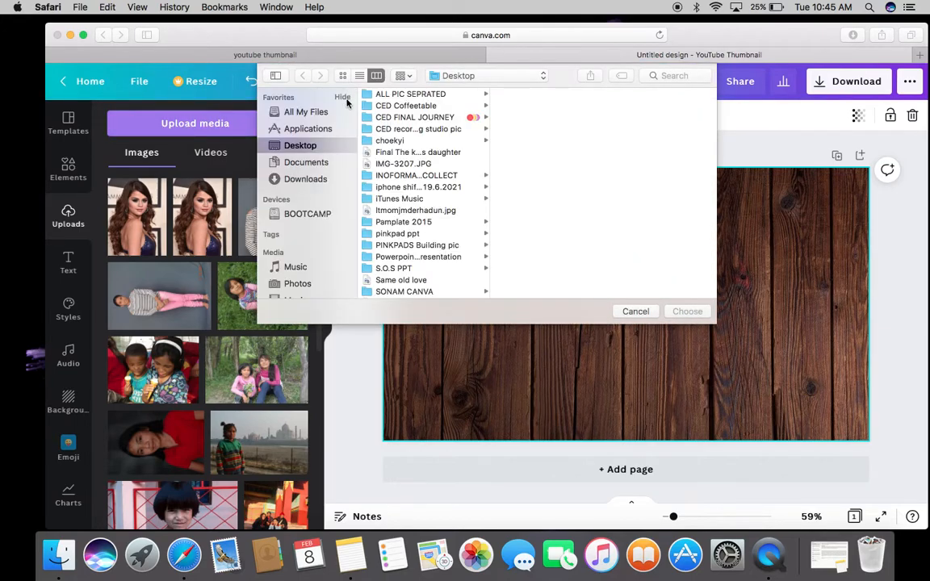
left_click(388, 155)
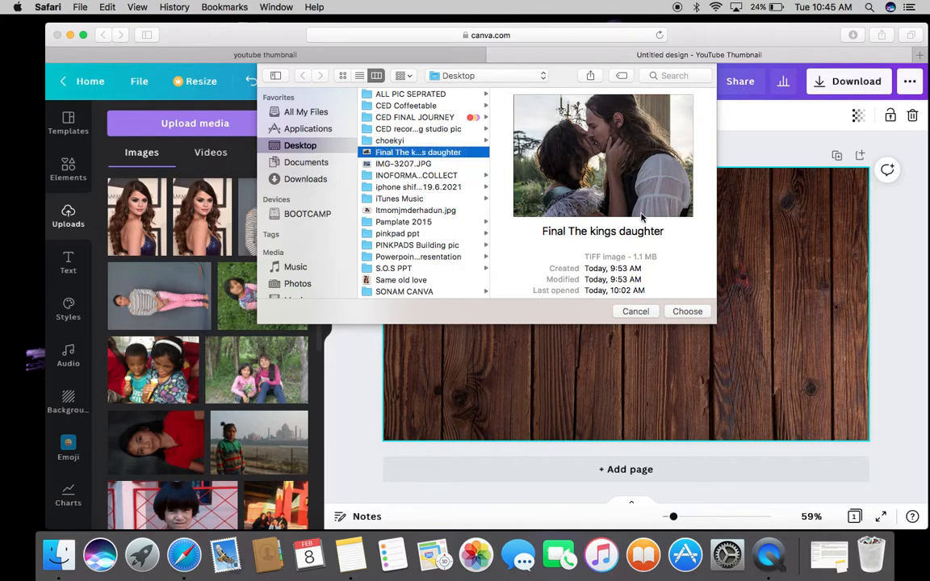
left_click(686, 312)
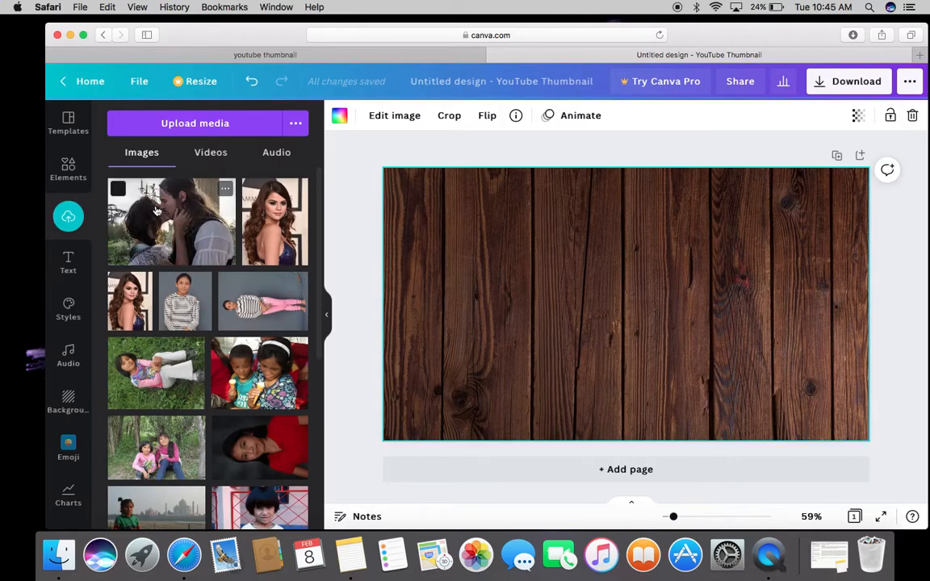
left_click(156, 211)
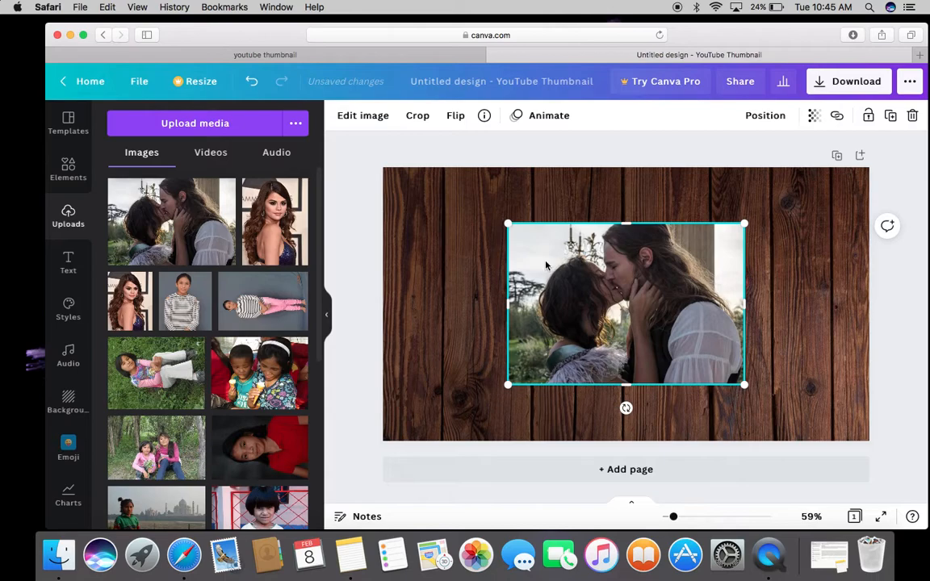
Enlarge the uploaded photo to the full page width and trim its upper edge to the page, covering the wooden background
left_click_drag(508, 225, 432, 172)
left_click_drag(744, 386, 834, 446)
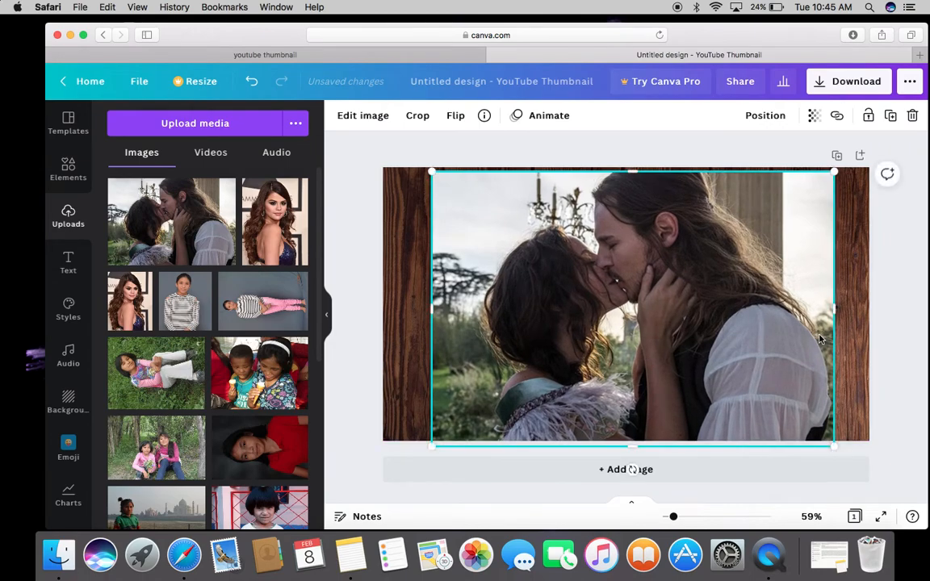
left_click_drag(838, 308, 871, 310)
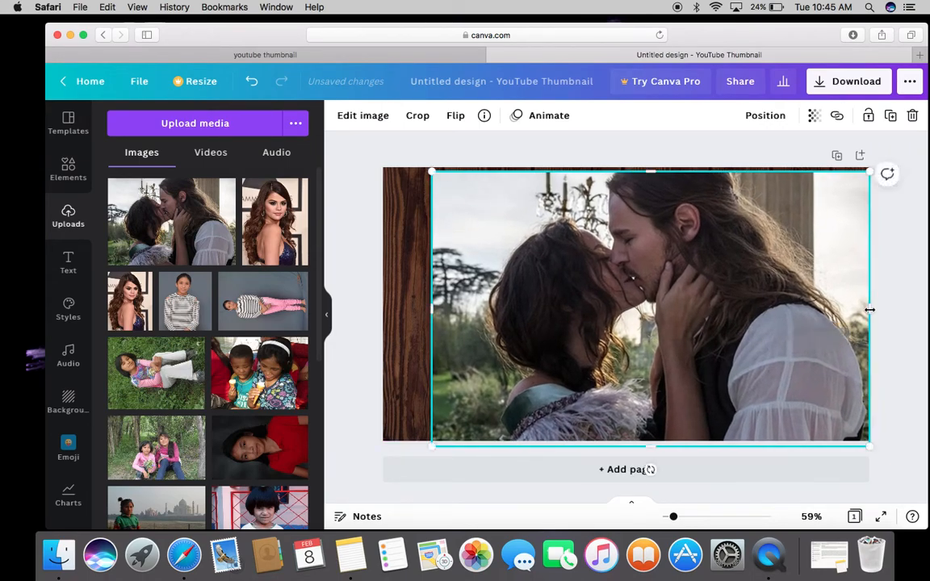
left_click_drag(429, 172, 353, 190)
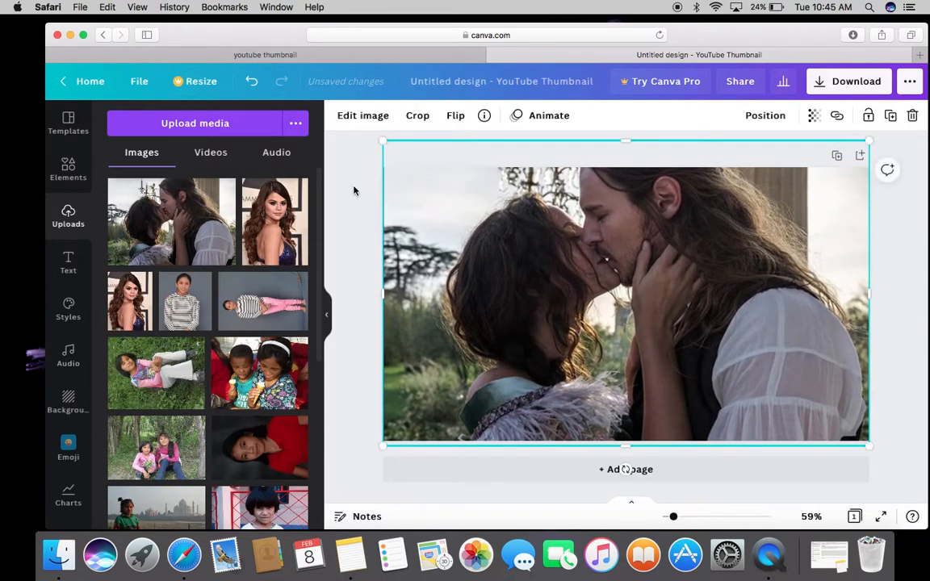
left_click_drag(625, 142, 625, 167)
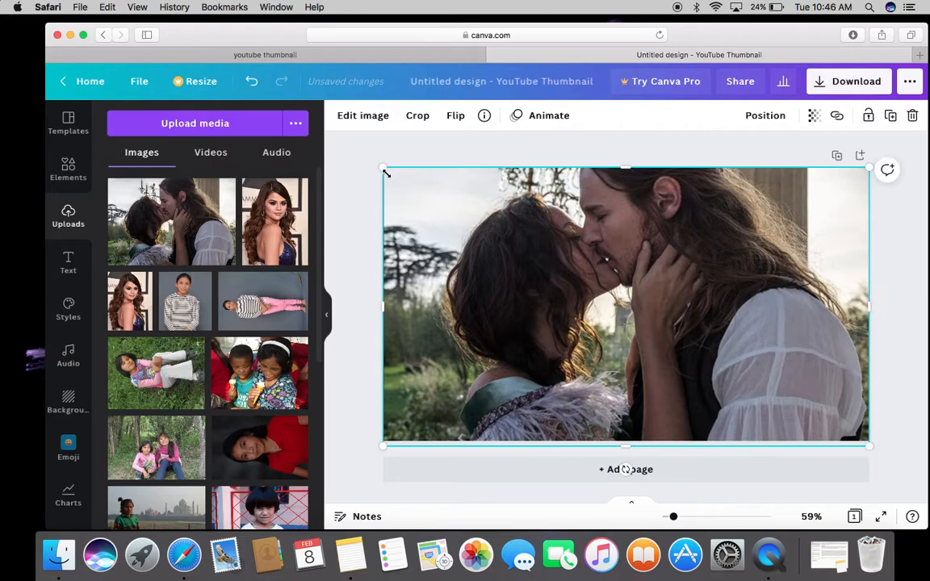
Shrink the photo from its upper-left corner and enlarge it back to fill the page
left_click_drag(384, 170, 472, 219)
mouse_move(869, 327)
left_mouse_down()
mouse_move(753, 327)
mouse_move(870, 328)
left_mouse_up()
left_click_drag(471, 217, 376, 176)
mouse_move(868, 168)
left_mouse_down()
mouse_move(782, 174)
mouse_move(880, 166)
mouse_move(869, 170)
left_mouse_up()
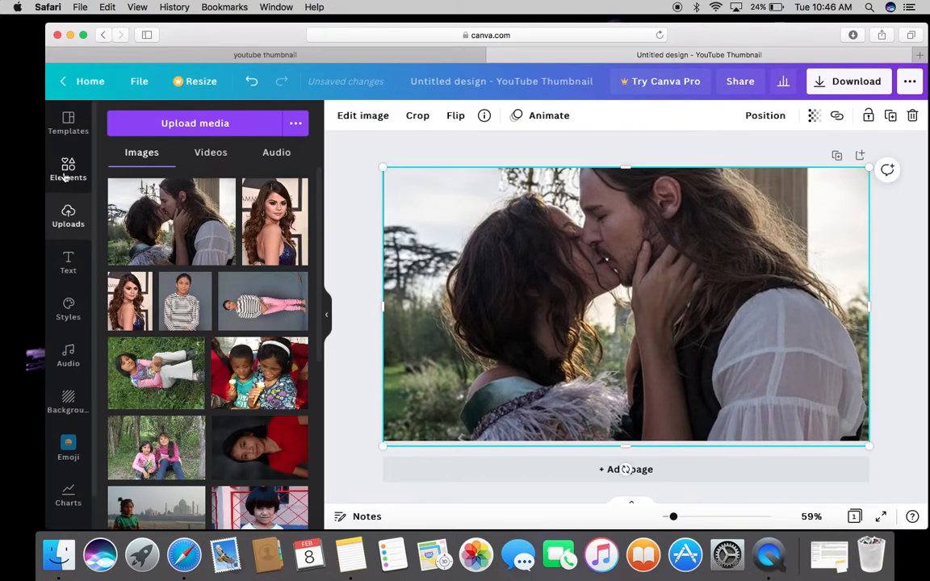
Add the recently used pink neon "GLOW" text design to the page and scale it down to font size 197
left_click(68, 263)
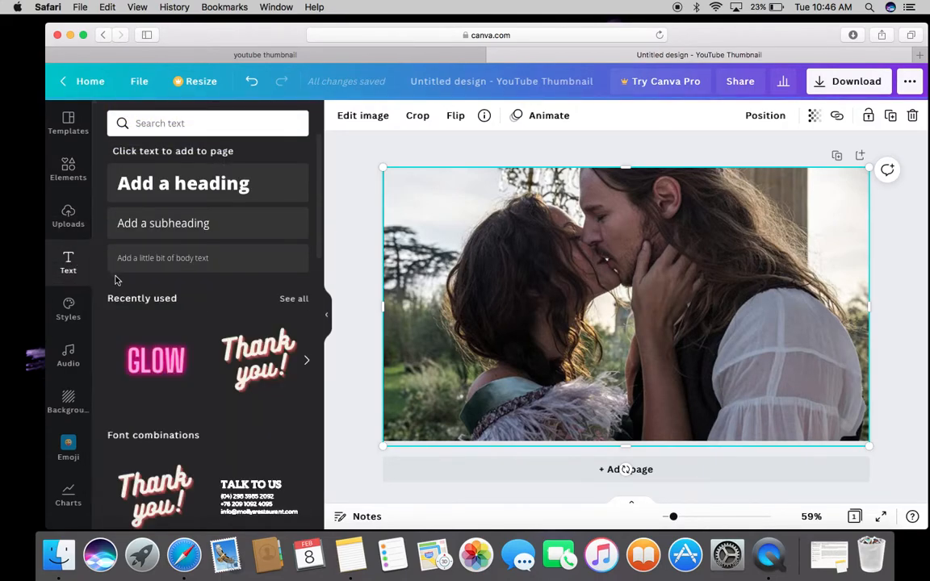
left_click(156, 357)
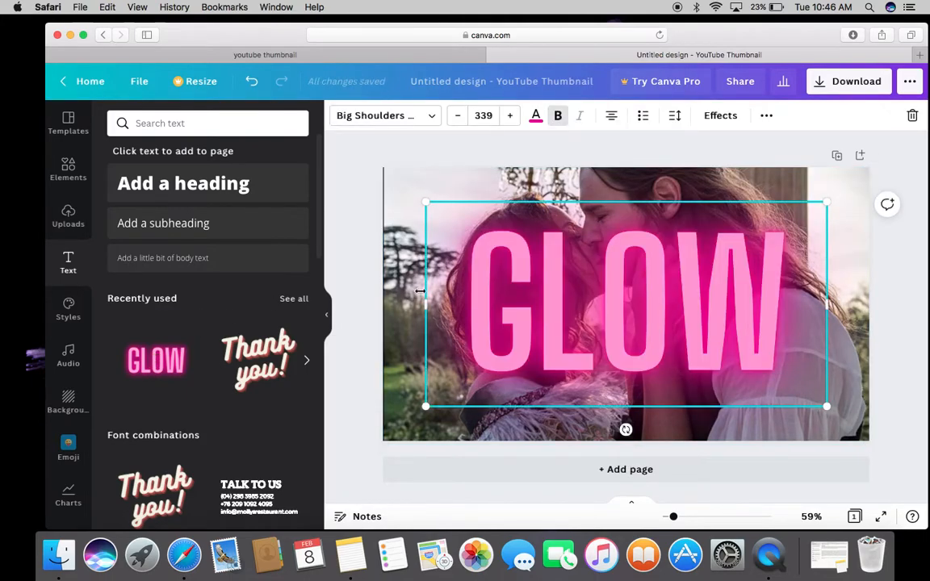
left_click_drag(824, 408, 659, 321)
Replace the neon "GLOW" text with "THE KING DAUGHTER"
double_click(562, 243)
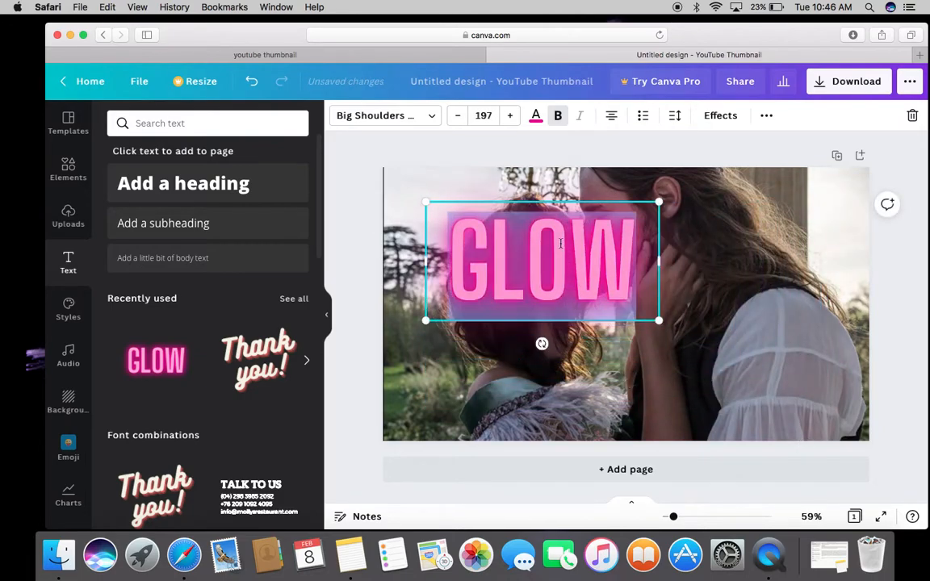
key("BackSpace")
type("T")
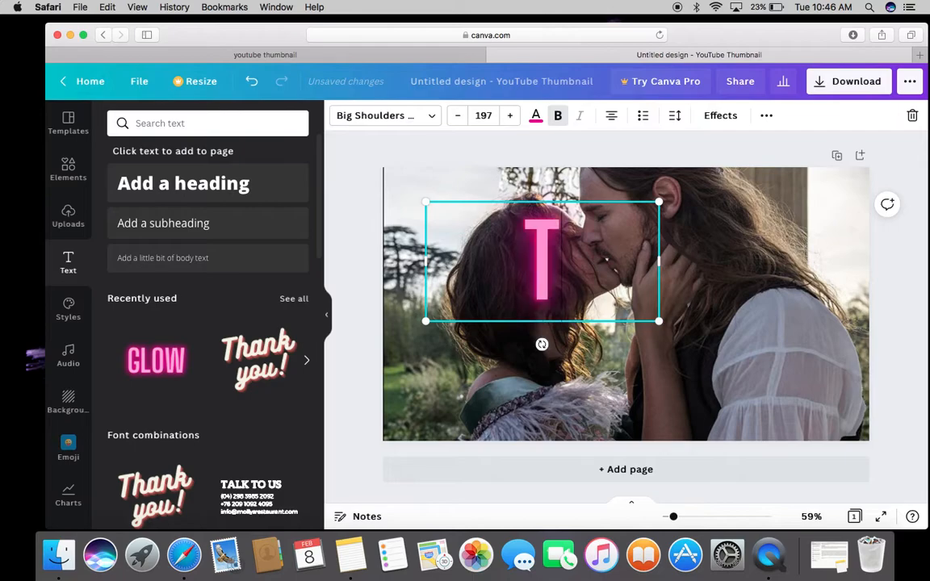
type("HE KI")
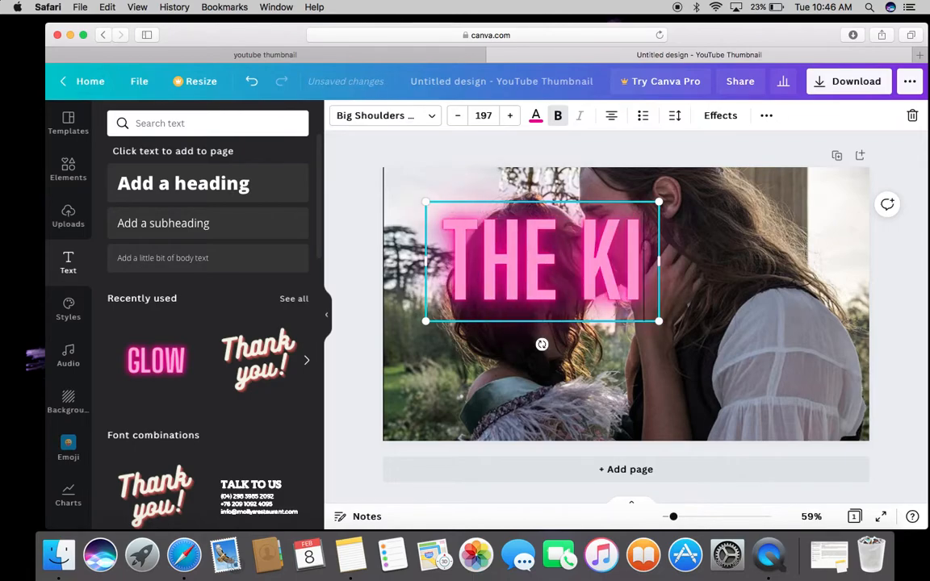
type("NG DAU")
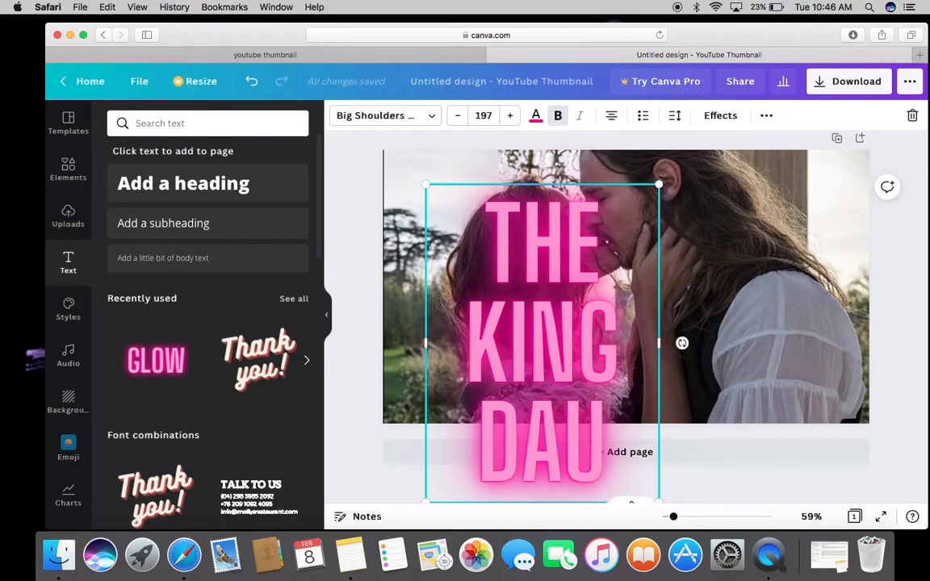
type("GHT")
type("ER")
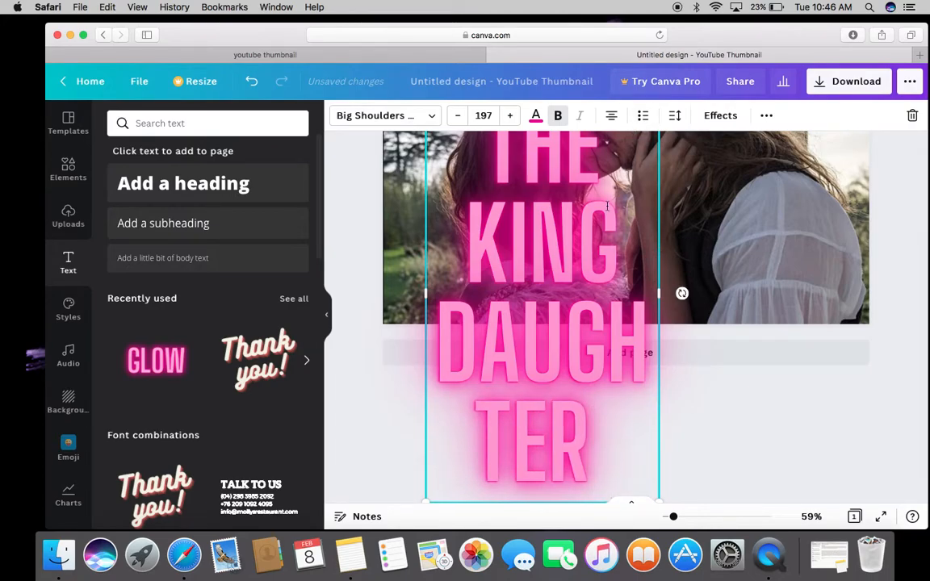
Scale the title down to font size 74 and widen its box to fit two lines in the photo's upper-left corner
scroll(609, 329, "down", 1)
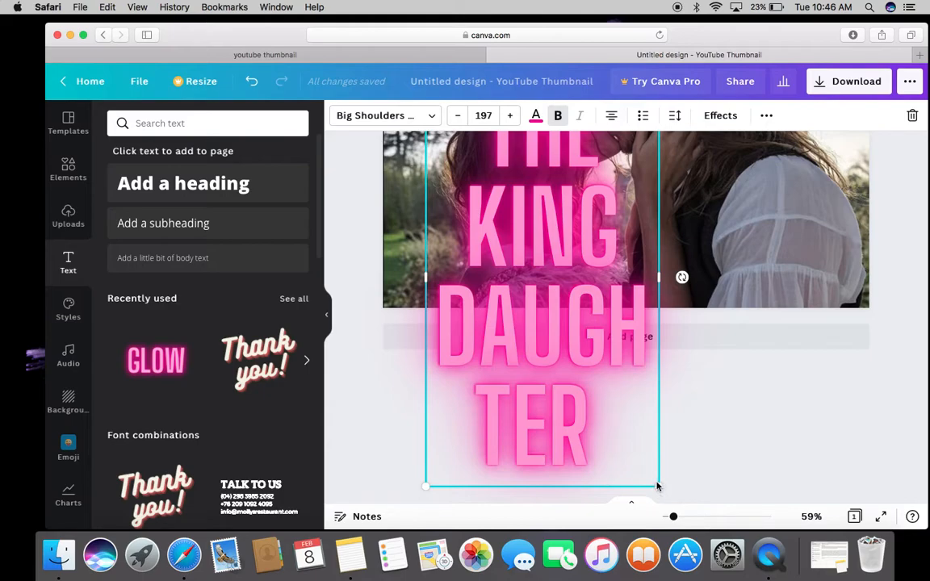
left_click_drag(662, 488, 526, 292)
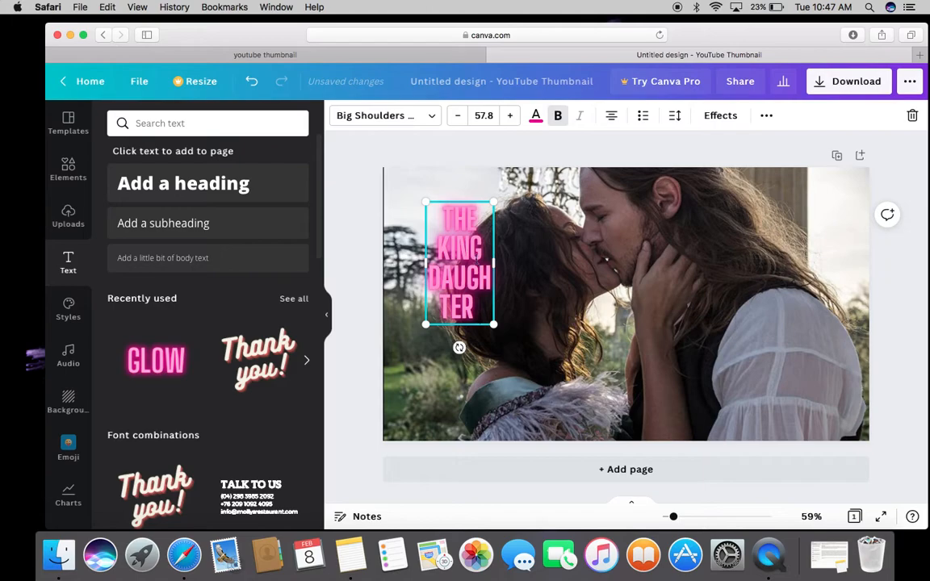
left_click_drag(423, 202, 373, 180)
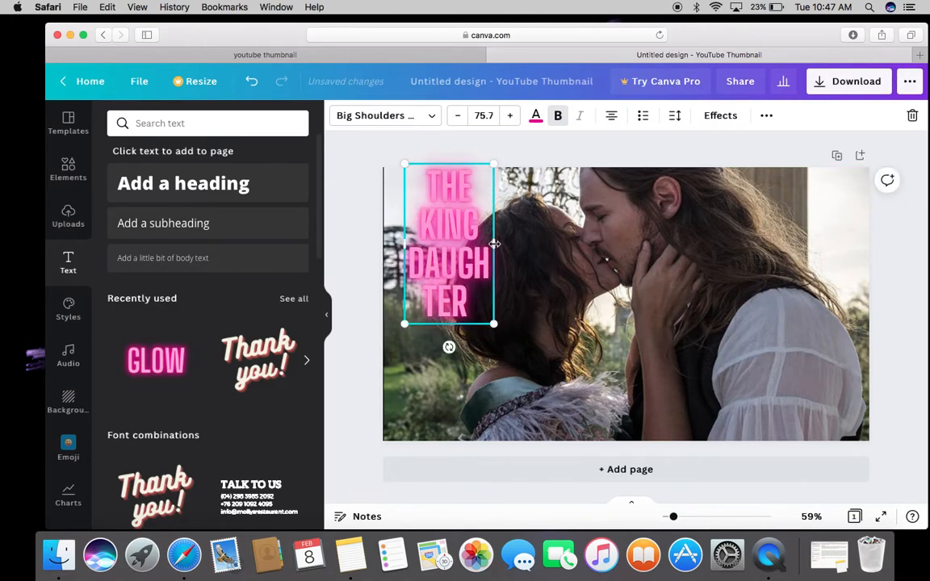
left_click_drag(497, 244, 515, 244)
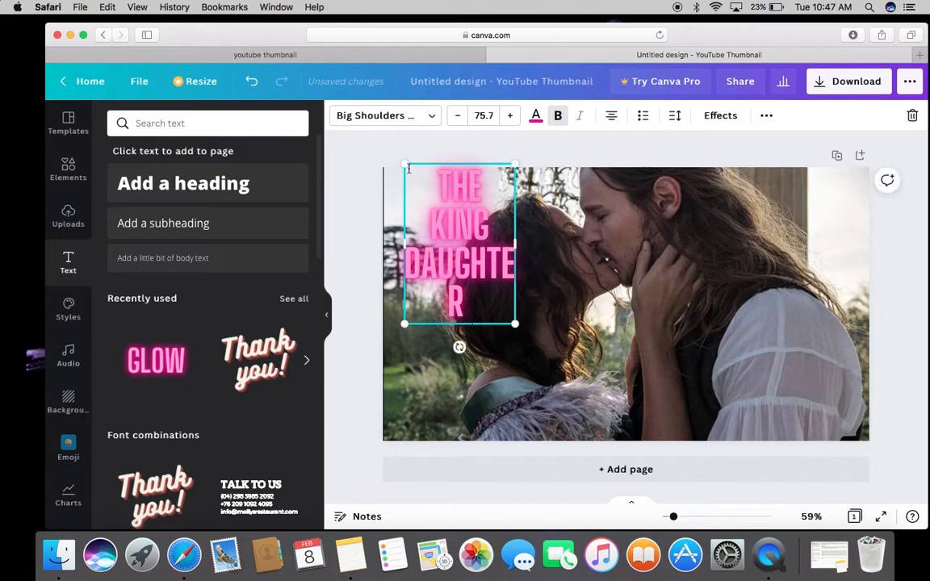
left_click_drag(403, 162, 407, 168)
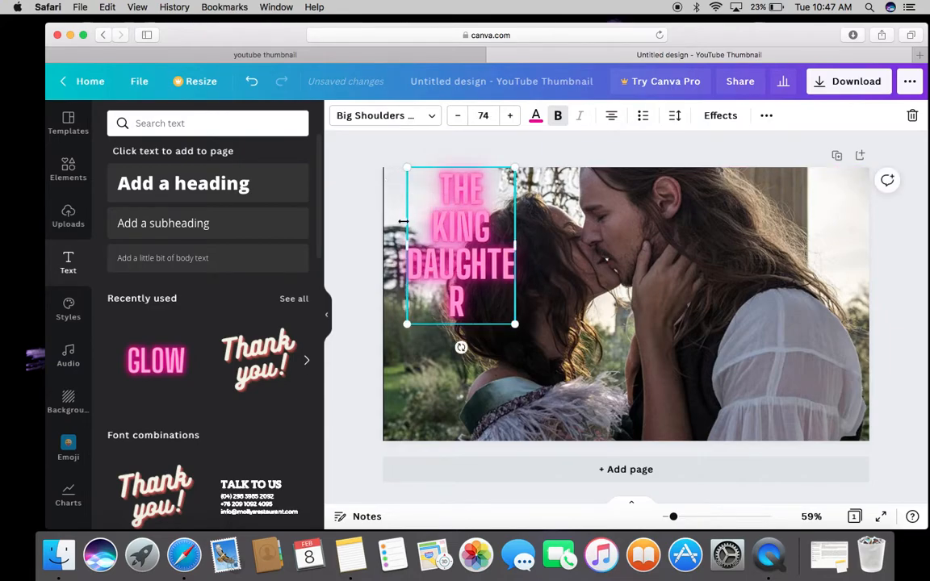
left_click_drag(407, 245, 382, 245)
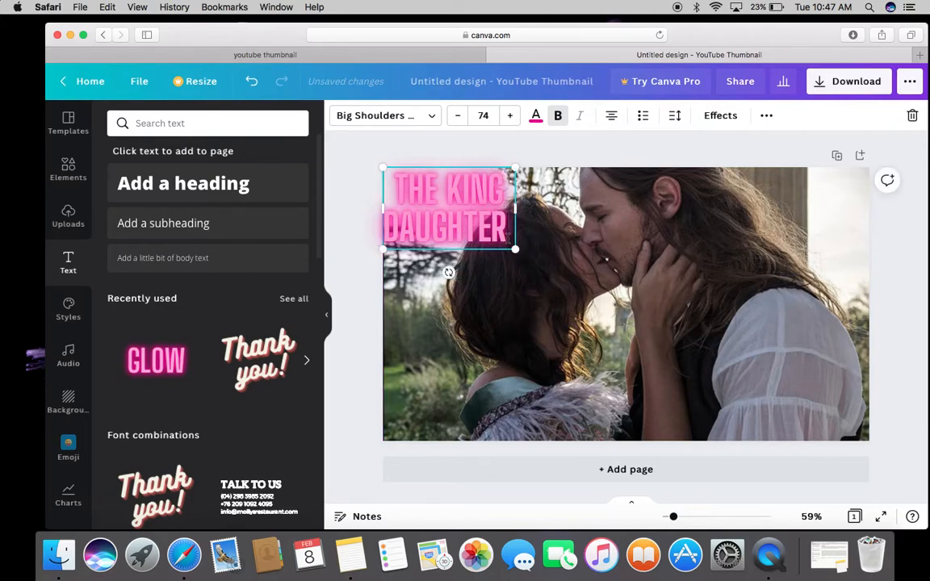
left_click_drag(517, 217, 536, 210)
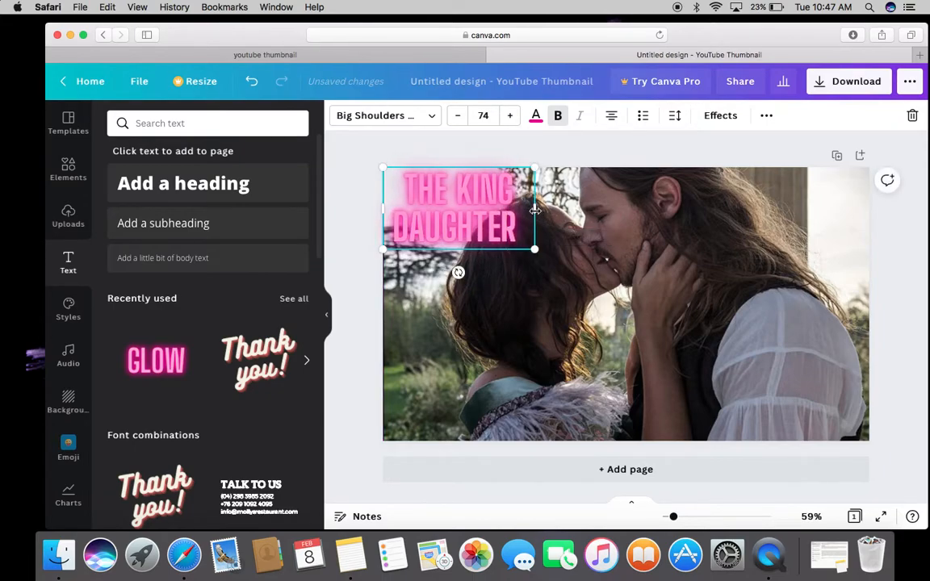
Increase the font size of the "THE KING DAUGHTER" title to 86
left_click(514, 117)
left_click(513, 117)
left_click(514, 118)
left_click(514, 117)
left_click(513, 117)
left_click(514, 117)
left_click(513, 117)
left_click(513, 118)
left_click(514, 117)
left_click(514, 117)
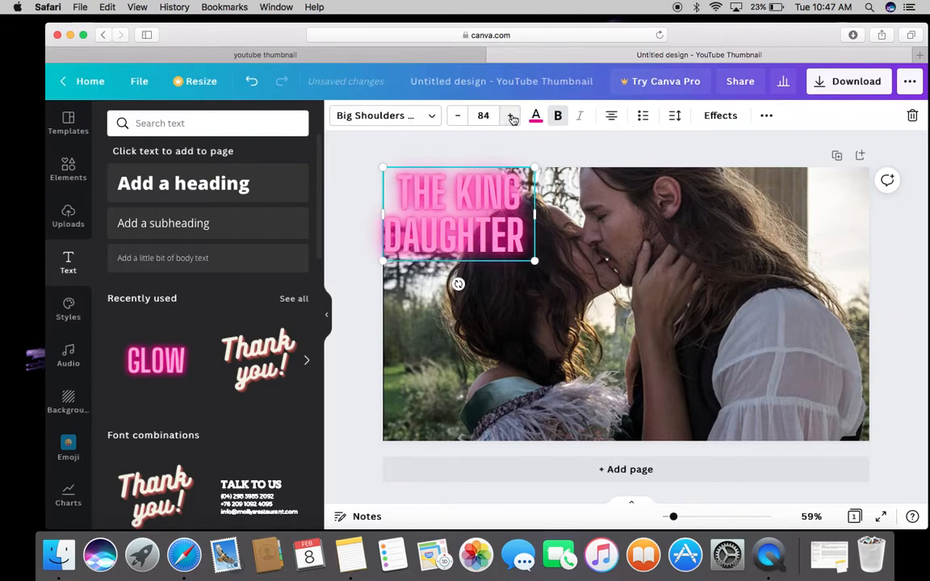
left_click(514, 117)
left_click(513, 117)
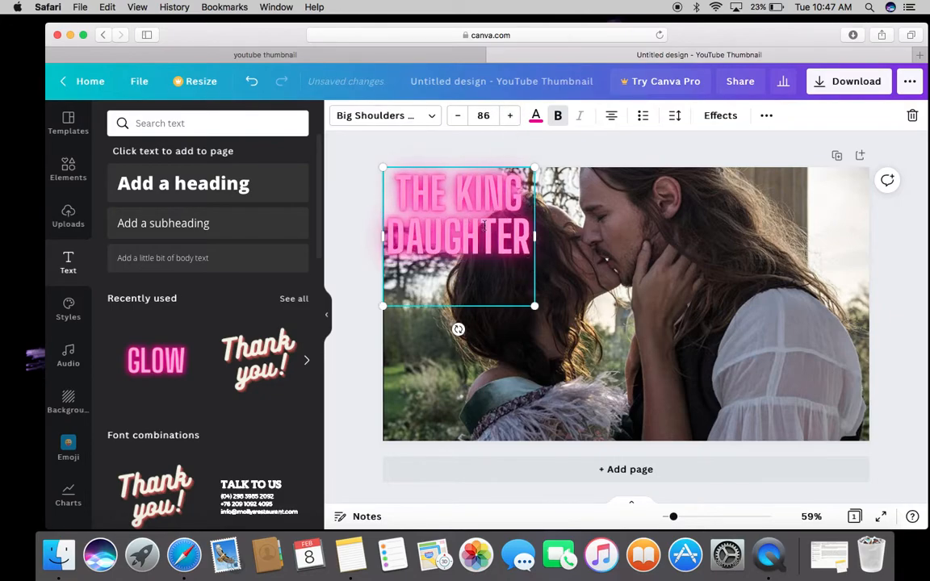
Enlarge the title slightly by its corner to about font size 91.6, keeping it in the photo's upper-left corner
left_click_drag(467, 233, 476, 300)
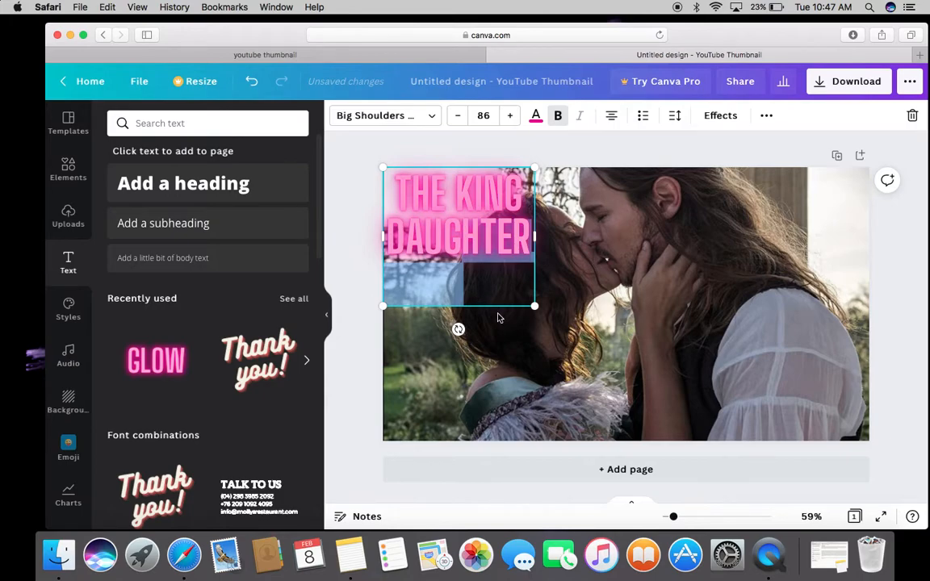
left_click(499, 318)
left_click(483, 198)
mouse_move(483, 198)
left_mouse_down()
mouse_move(487, 357)
mouse_move(486, 208)
left_mouse_up()
left_click_drag(534, 177, 546, 168)
Try brown, white, purple, turquoise, yellow, green, black and olive as the title's text colour
left_click(537, 116)
left_click(189, 311)
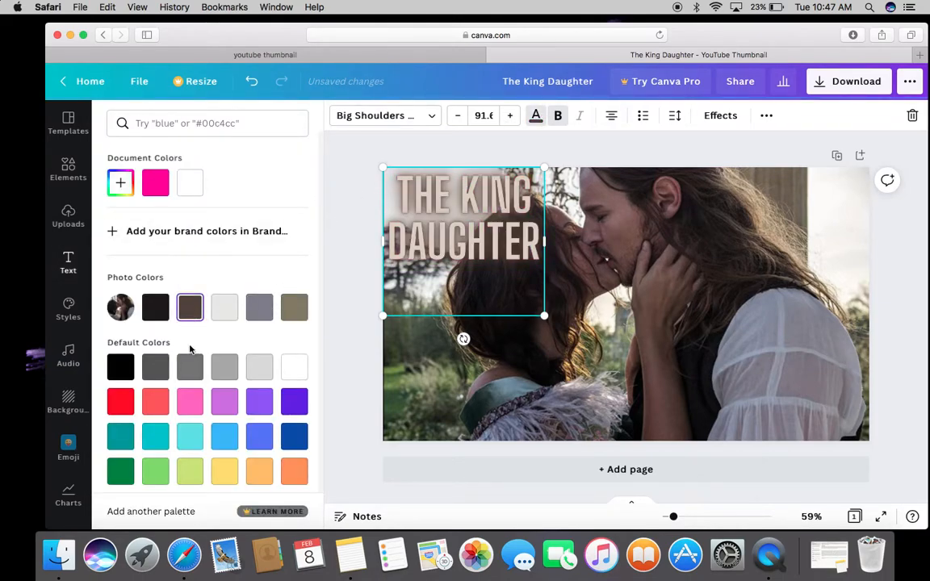
left_click(293, 373)
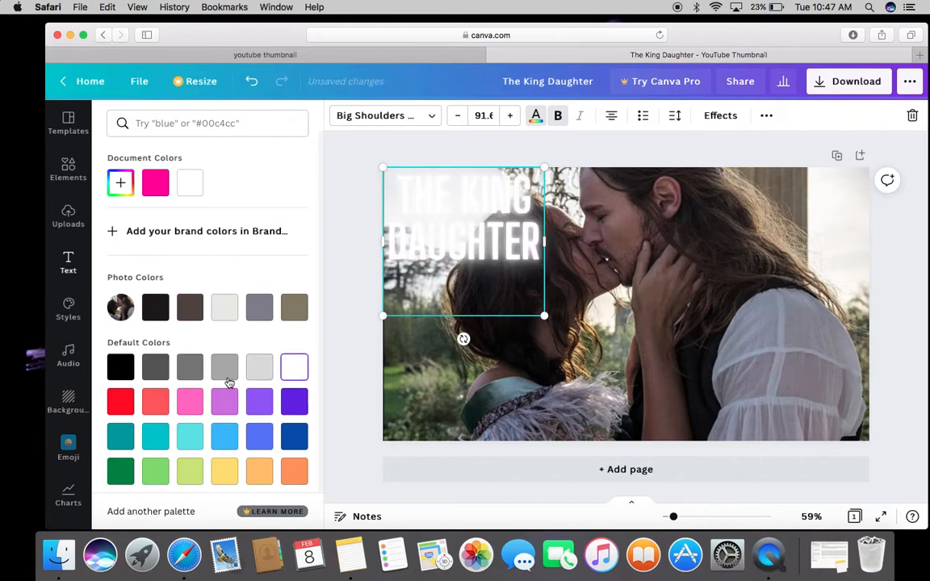
left_click(225, 403)
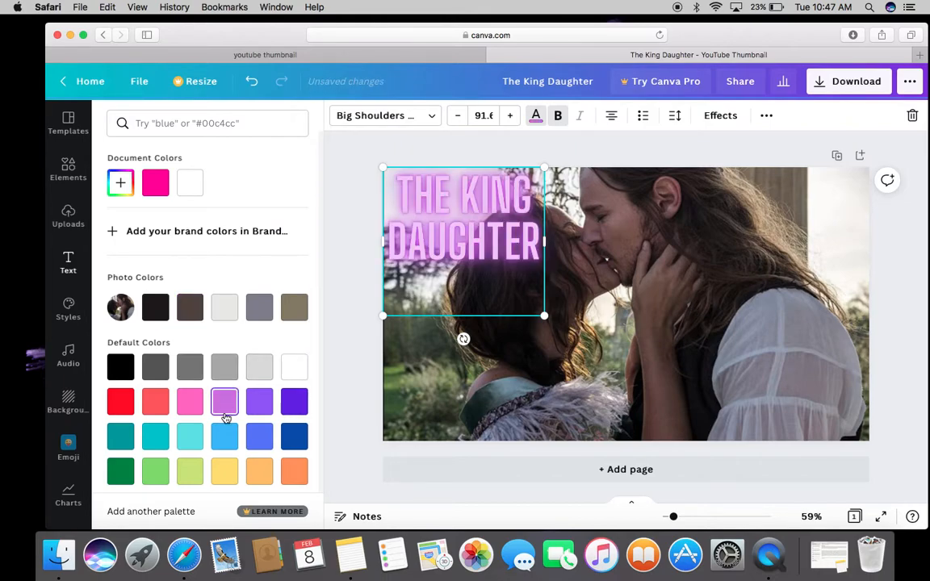
left_click(186, 441)
left_click(218, 482)
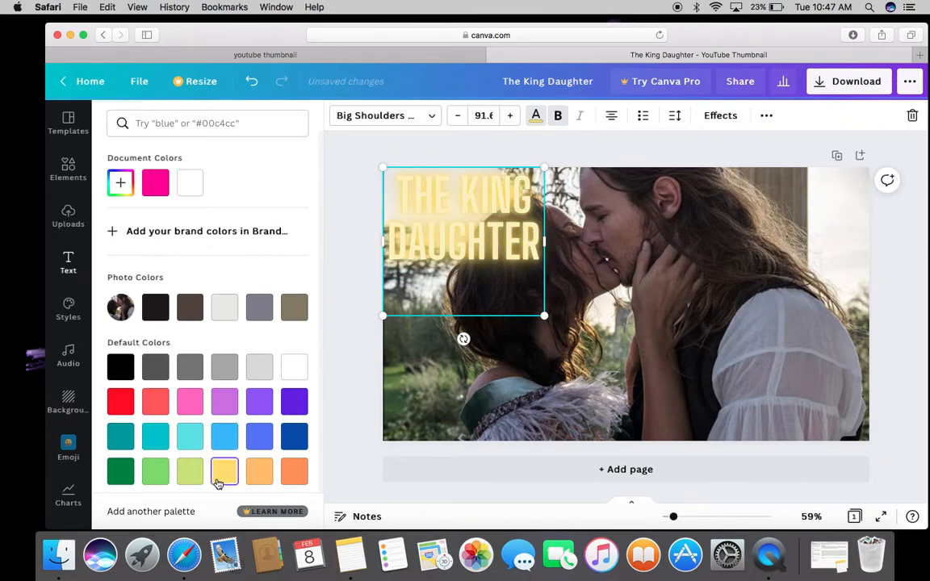
left_click(156, 473)
left_click(190, 308)
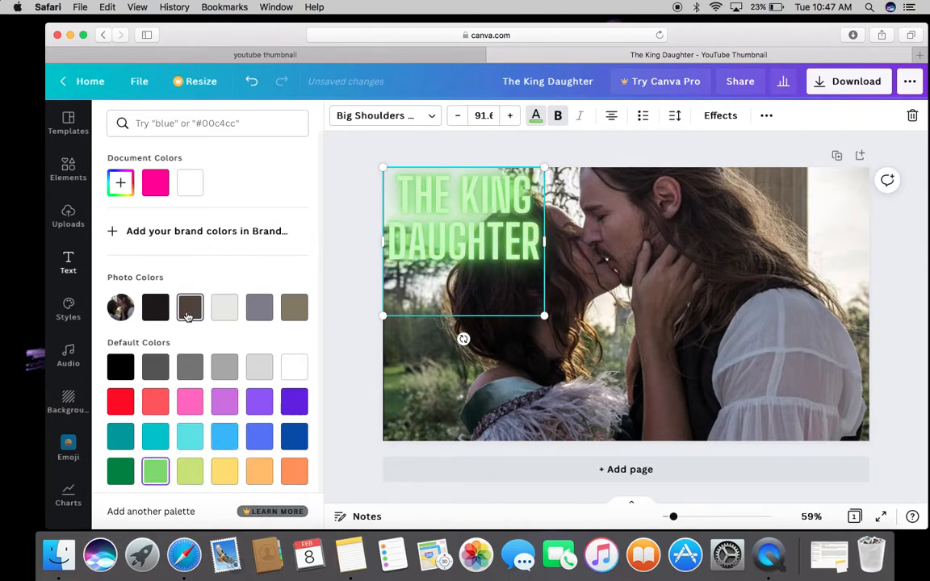
left_click(156, 309)
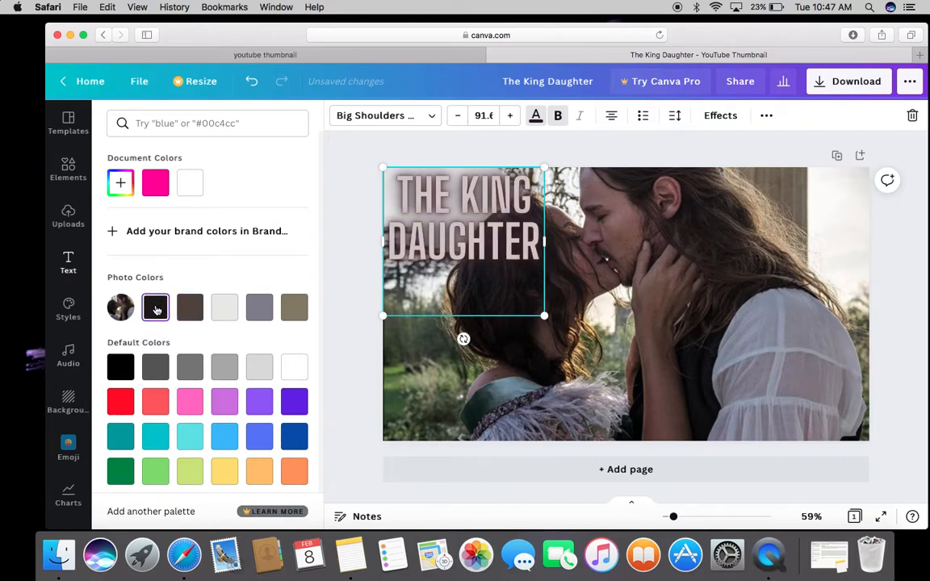
left_click(291, 309)
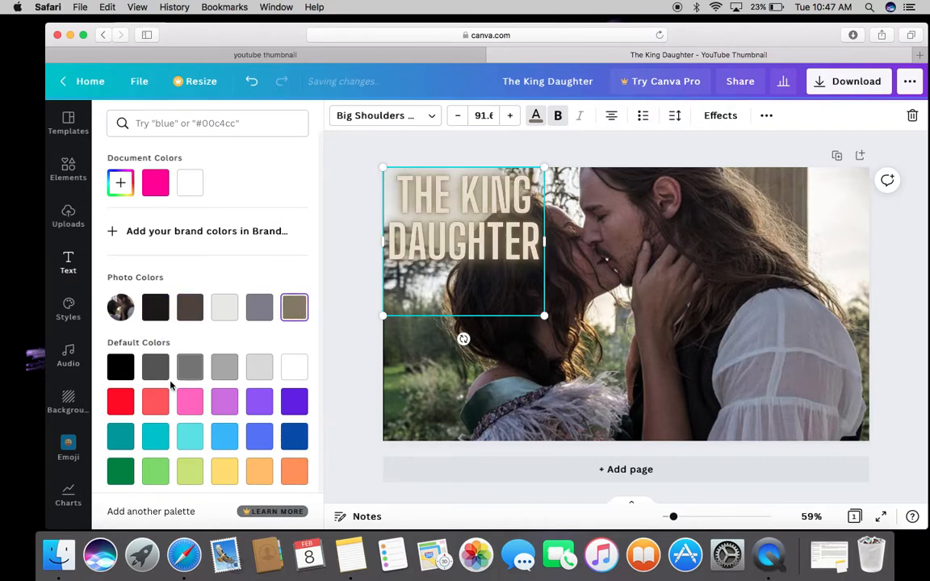
Set the title's text colour to bright red from the default colours and deselect the title
left_click(155, 402)
left_click(120, 402)
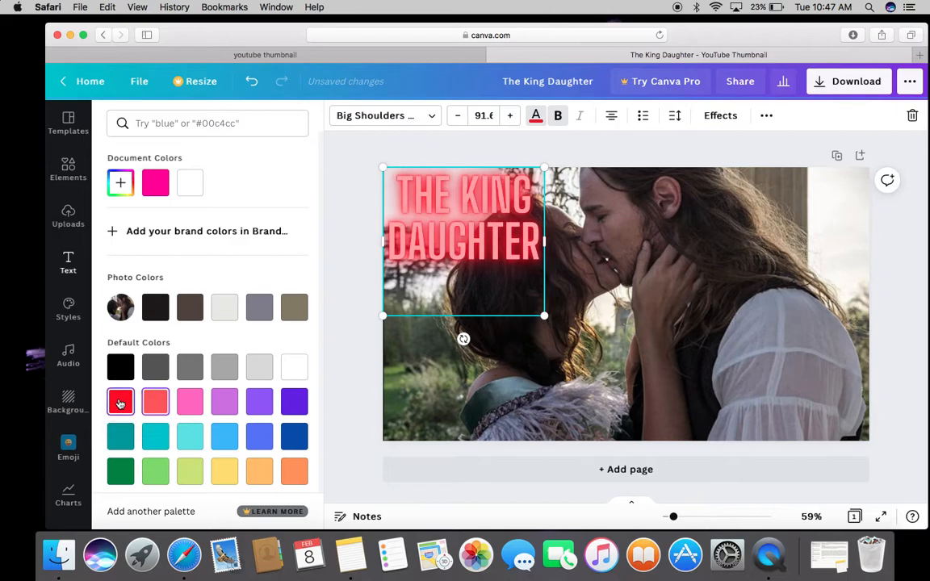
left_click(418, 343)
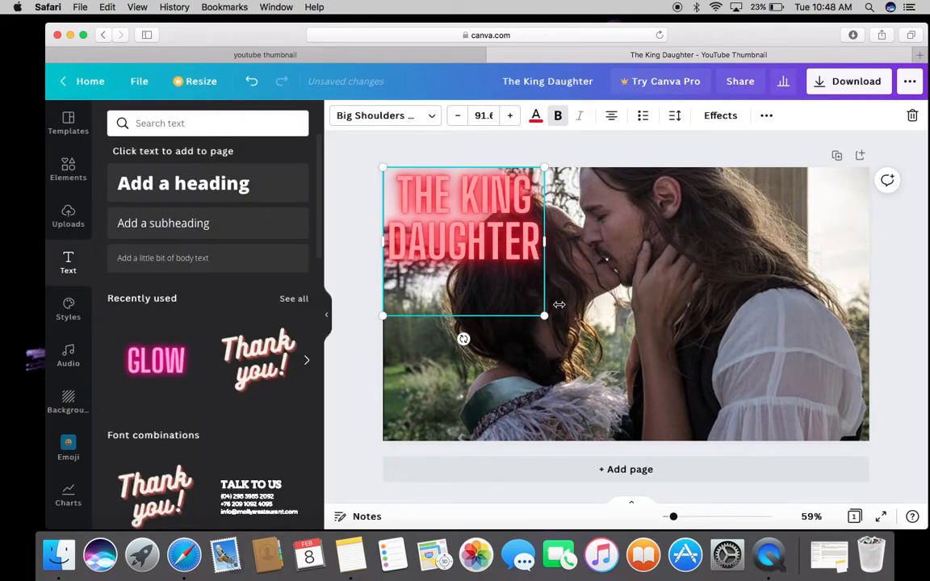
left_click(554, 361)
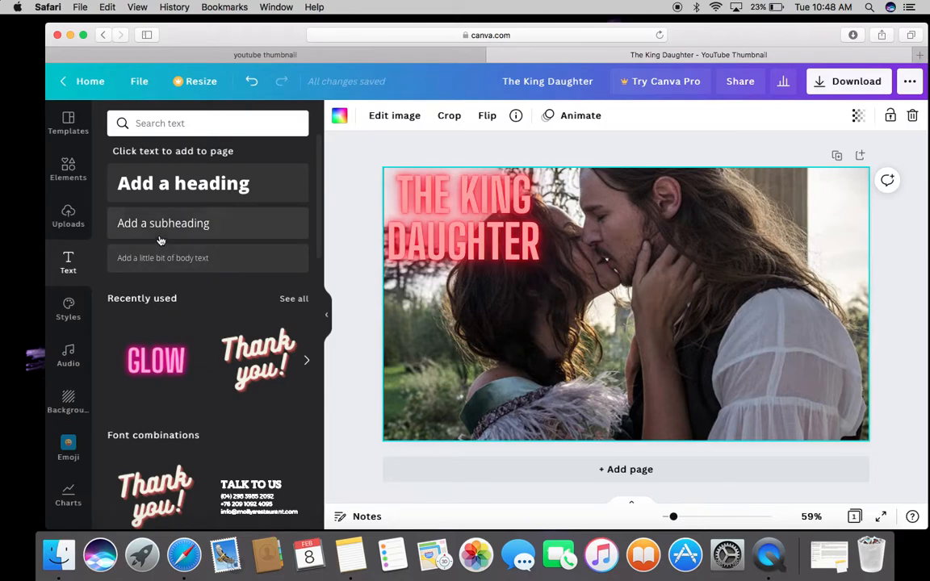
Add another pink neon "GLOW" text design and scale it down to font size 170 over the photo's lower-right area
scroll(161, 241, "down", 2)
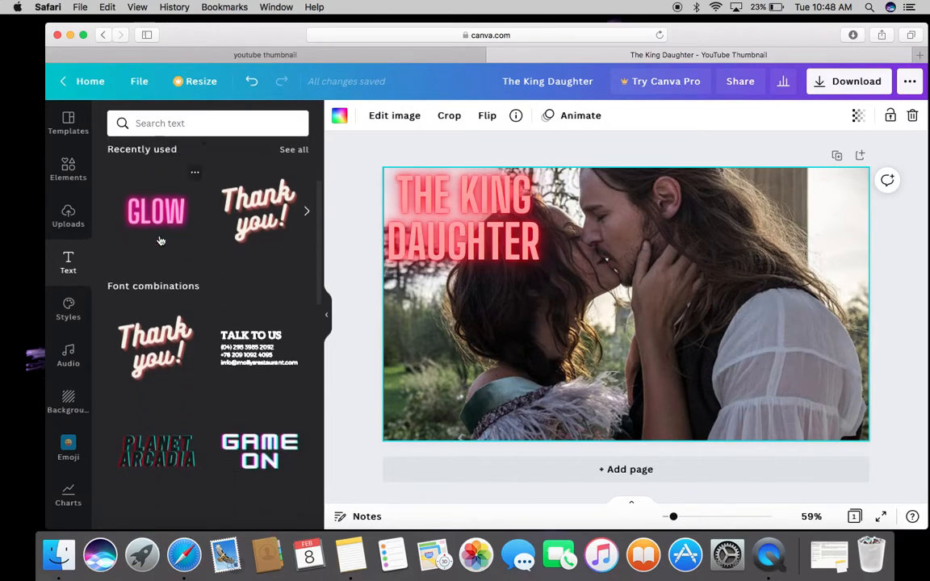
left_click(156, 213)
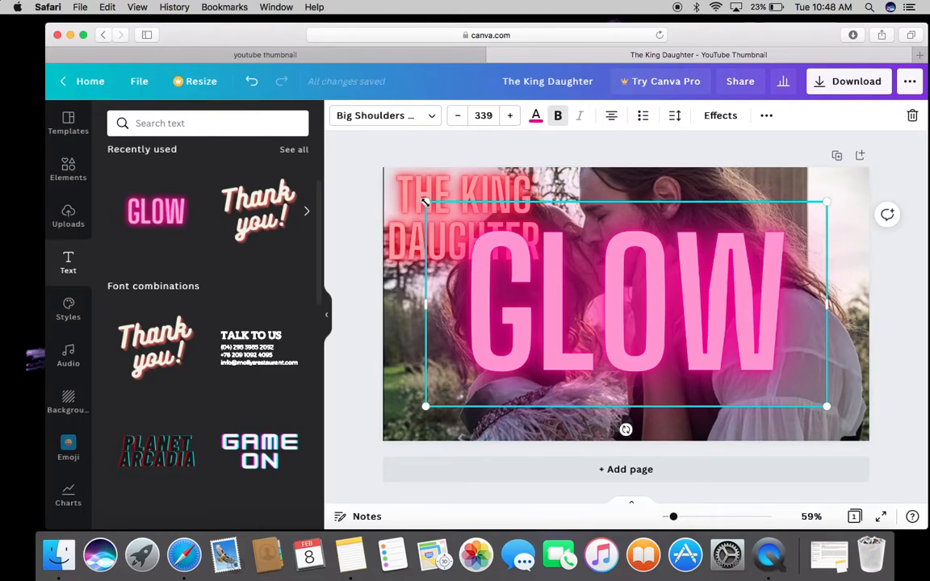
left_click_drag(435, 204, 626, 307)
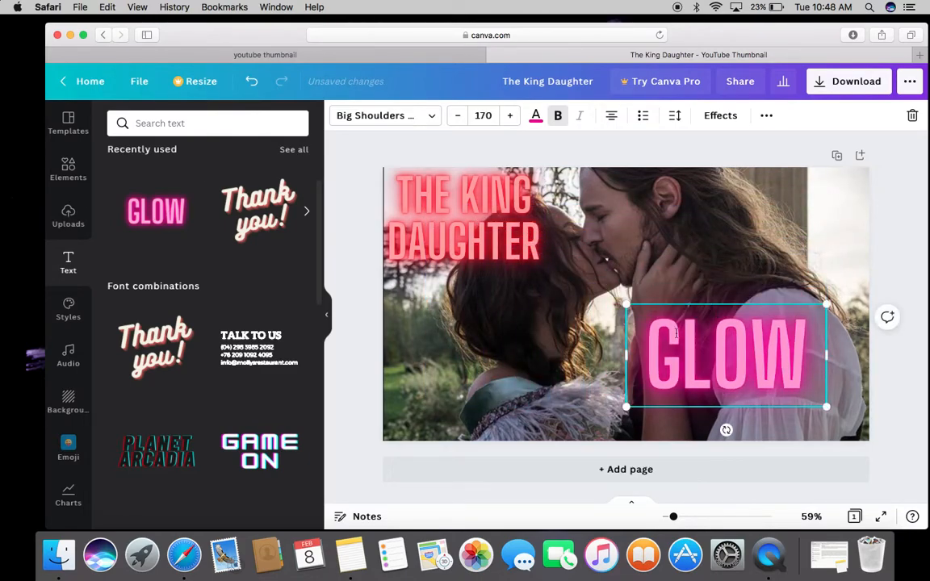
Replace the new "GLOW" text with "RATING", followed by an empty line
double_click(685, 340)
key("BackSpace")
type("RATING")
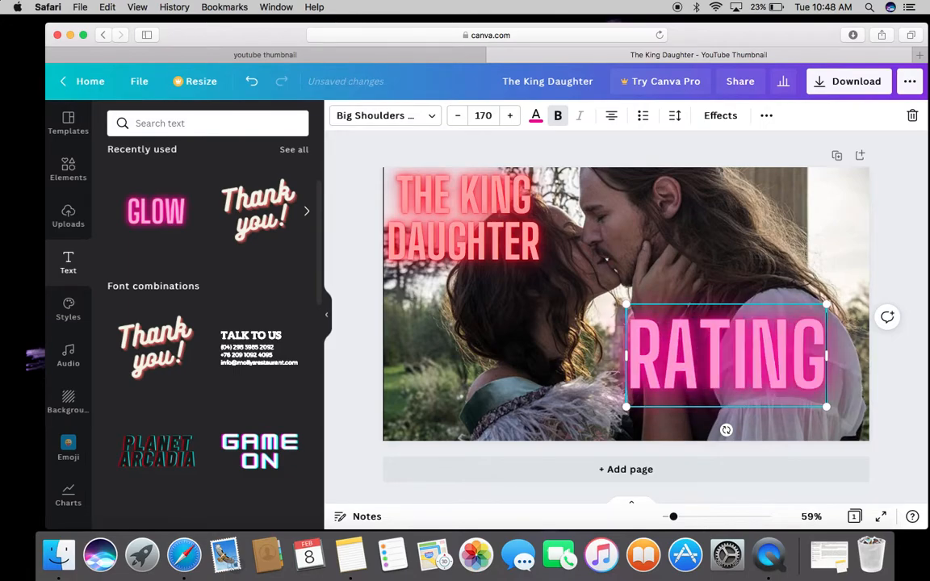
key("Return")
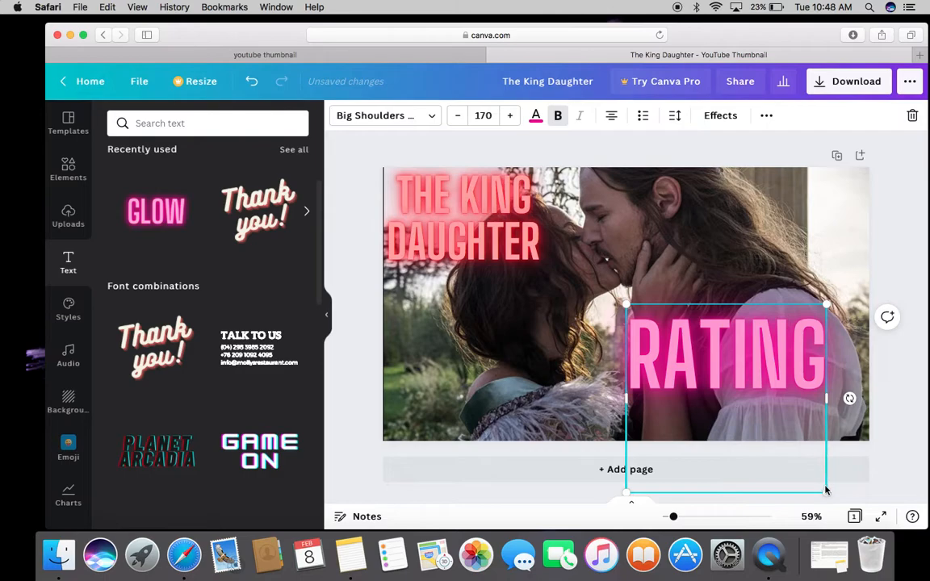
Shrink the "RATING" text to about font size 55.1 and move it to the photo's lower-left corner
left_click_drag(825, 492, 729, 401)
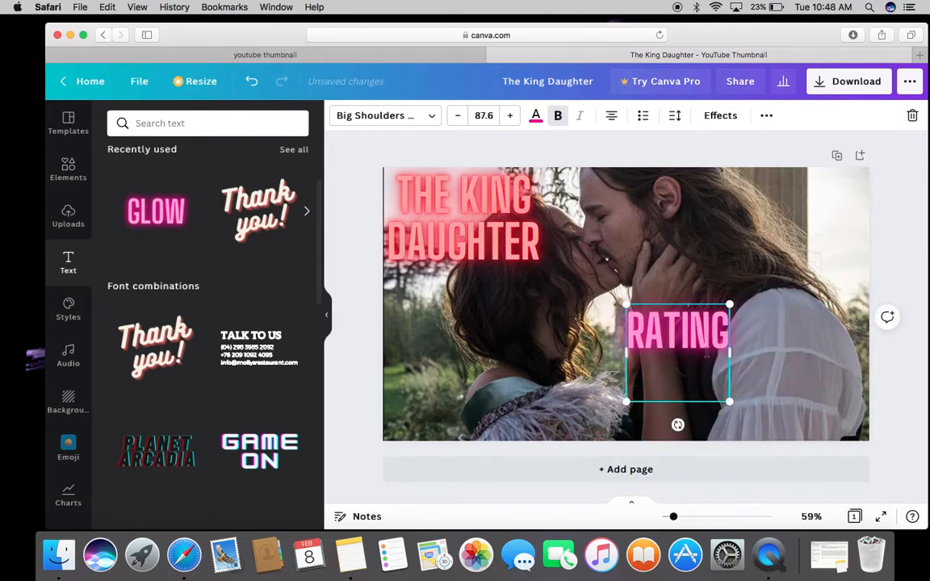
double_click(680, 333)
left_click(702, 373)
left_click_drag(627, 307, 664, 341)
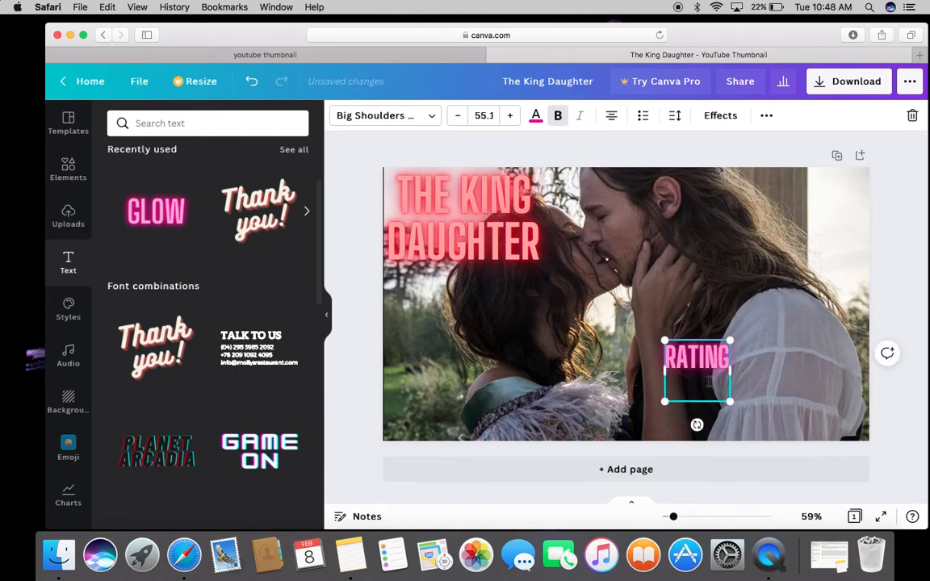
left_click(579, 317)
left_click_drag(686, 357, 411, 396)
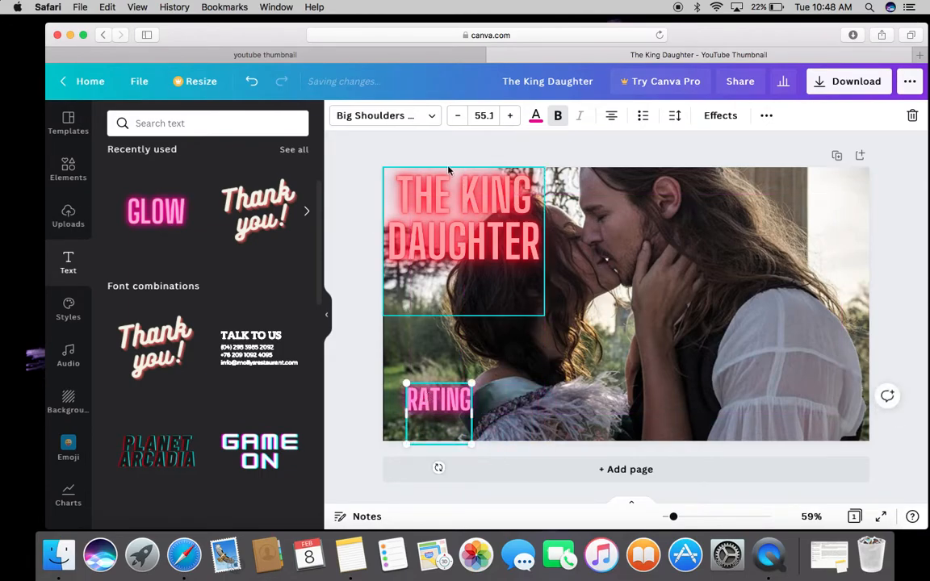
Increase the "RATING" font size to about 60 and widen its box so the word fits on one line
left_click(511, 117)
left_click(510, 117)
left_click(510, 118)
left_click(510, 117)
left_click(511, 117)
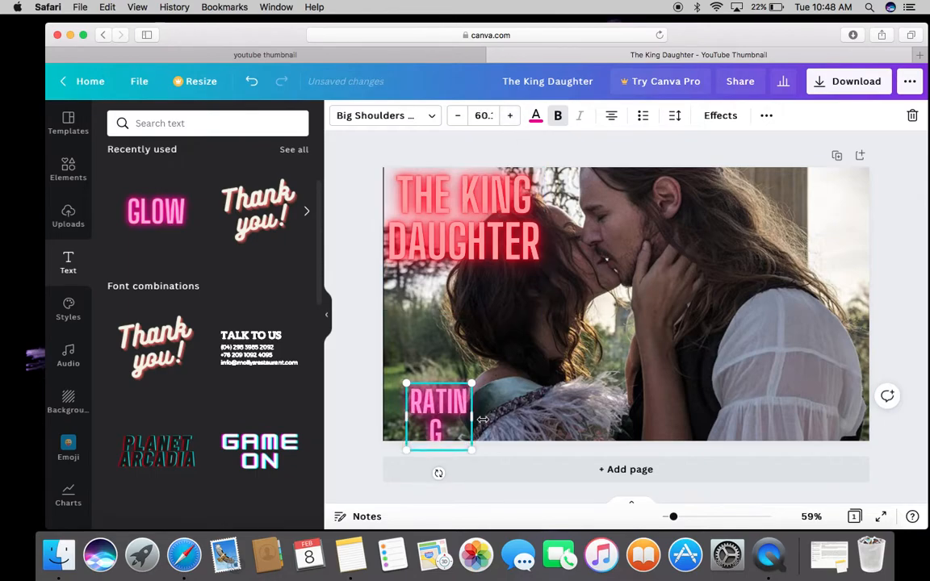
left_click_drag(474, 417, 514, 403)
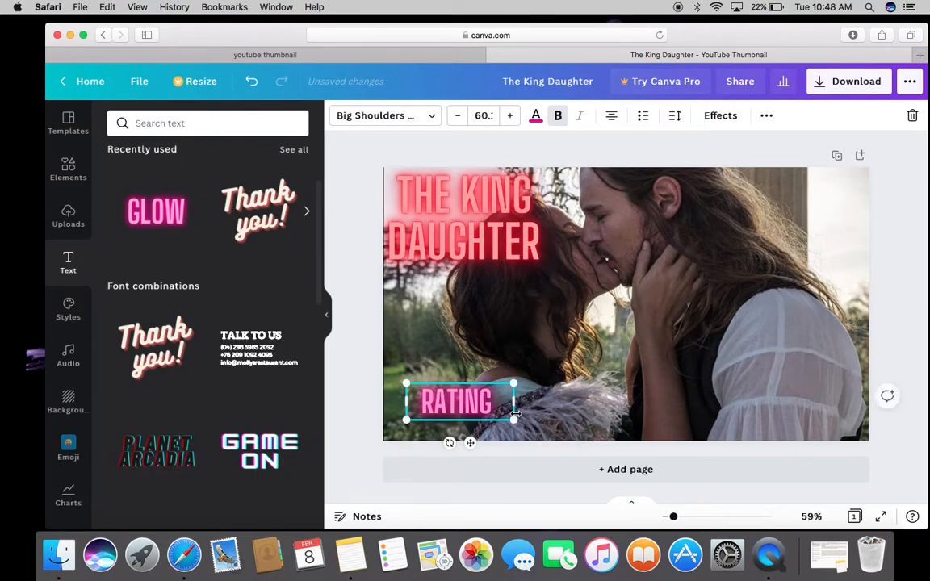
Search the design elements for "arrow"
left_click(68, 171)
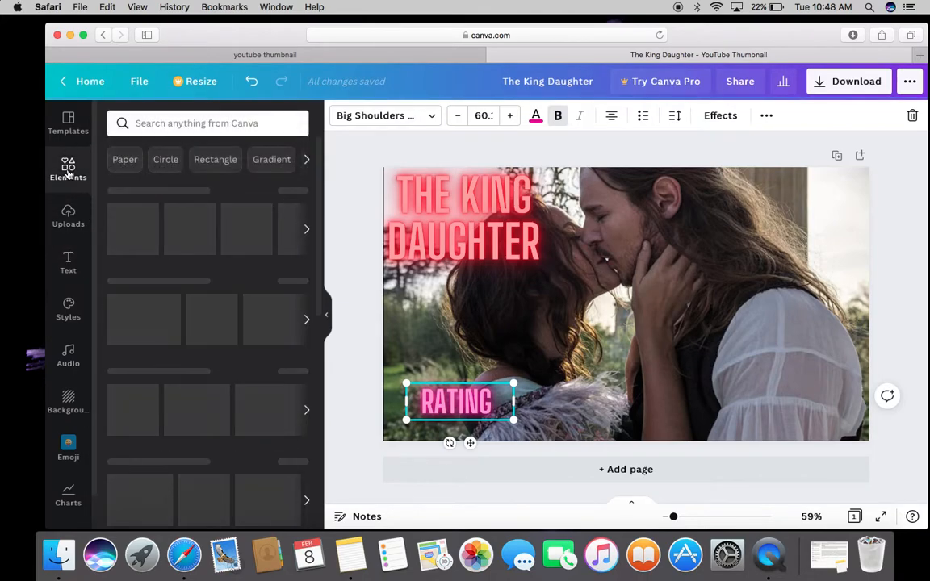
left_click(182, 124)
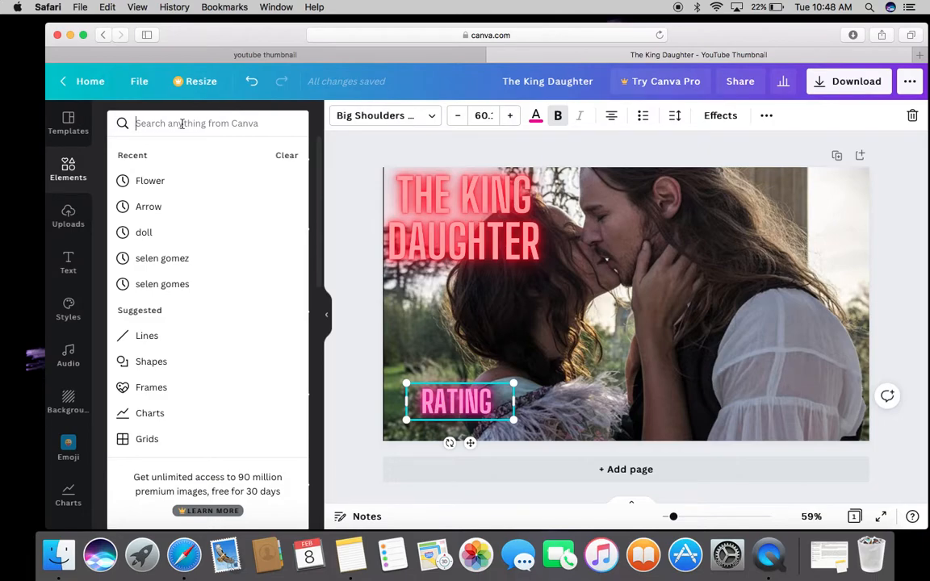
type("srrt")
key("BackSpace")
key("BackSpace")
key("BackSpace")
key("BackSpace")
type("arrow")
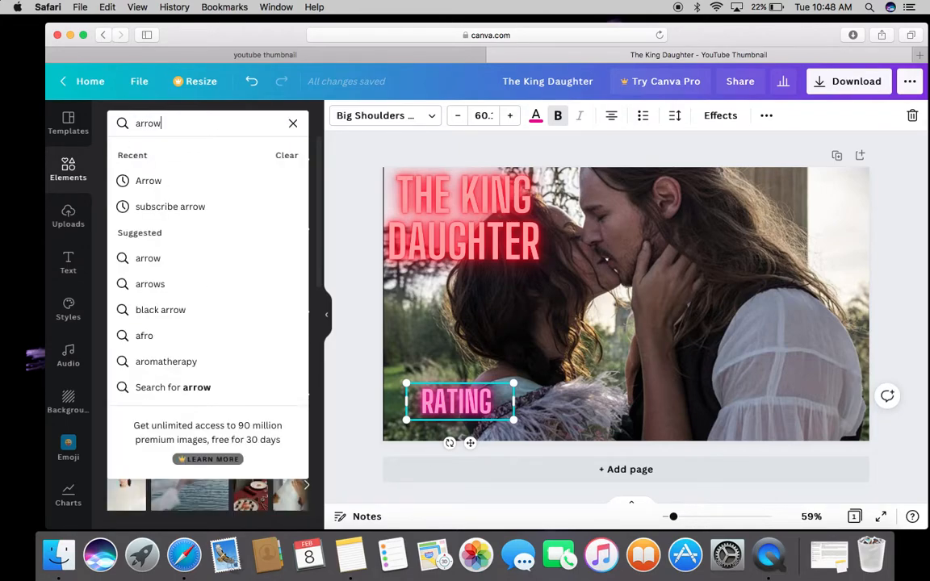
key("Return")
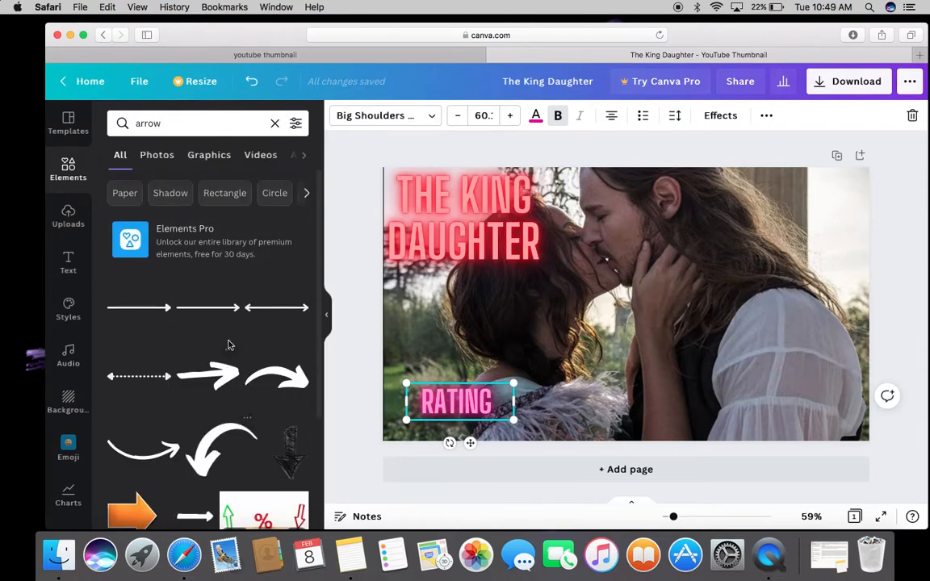
Add a curved white arrow to the thumbnail, shrink it and rotate it to point down from the title towards "RATING"
scroll(229, 353, "down", 3)
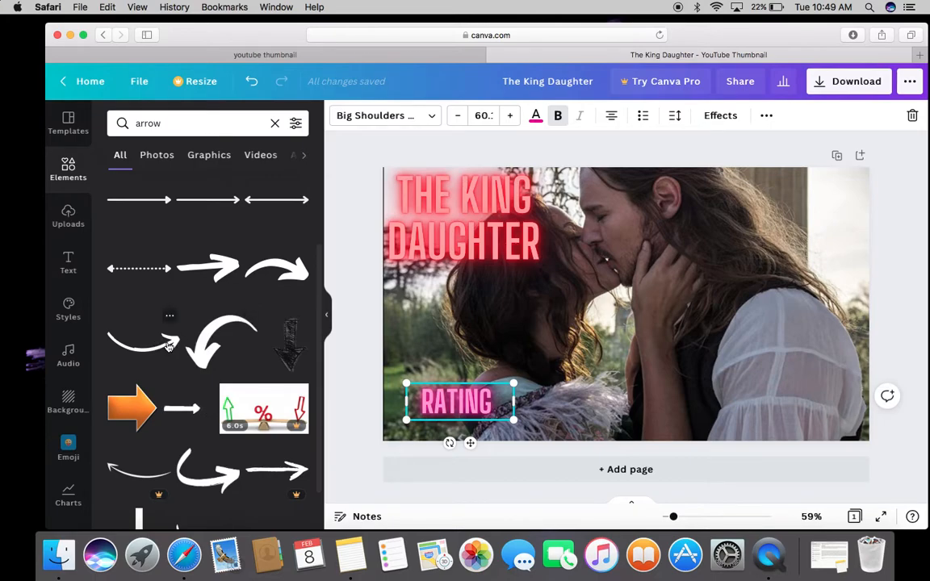
scroll(168, 347, "down", 3)
scroll(168, 347, "up", 1)
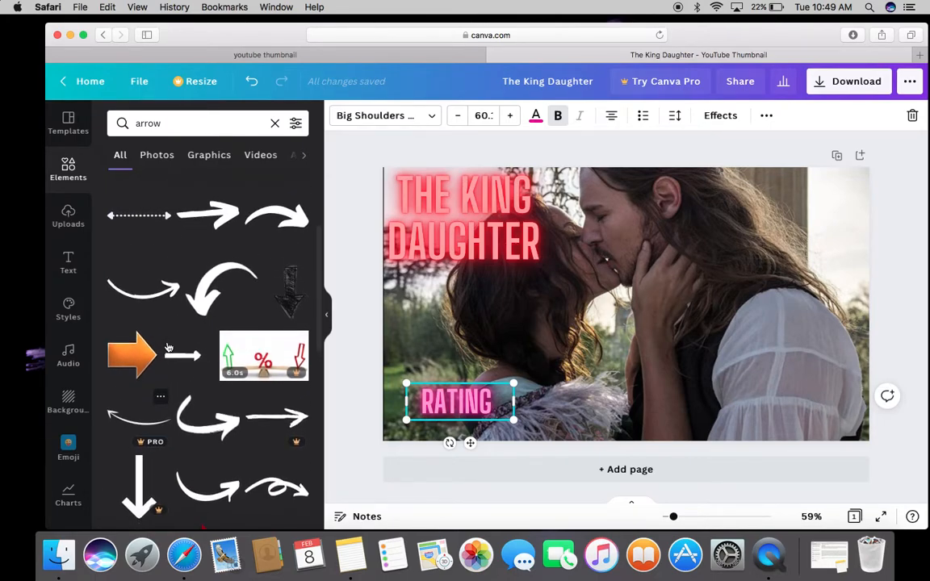
left_click(204, 493)
left_click_drag(580, 332, 453, 323)
left_click_drag(498, 369, 441, 330)
left_click_drag(453, 195, 435, 255)
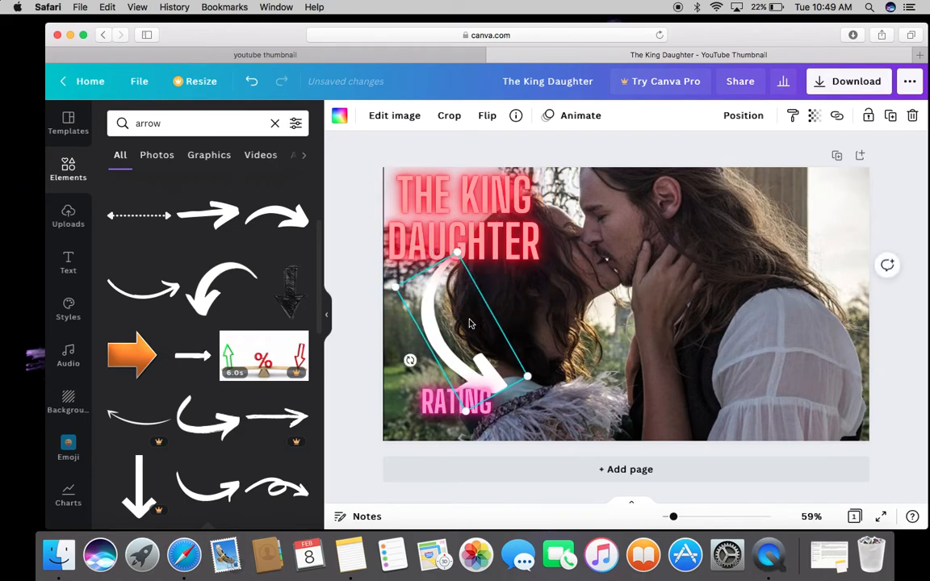
Move the arrow to the photo's left edge, rotate it steeper and resize it so it runs from under the title to "RATING"
left_click_drag(450, 335, 412, 325)
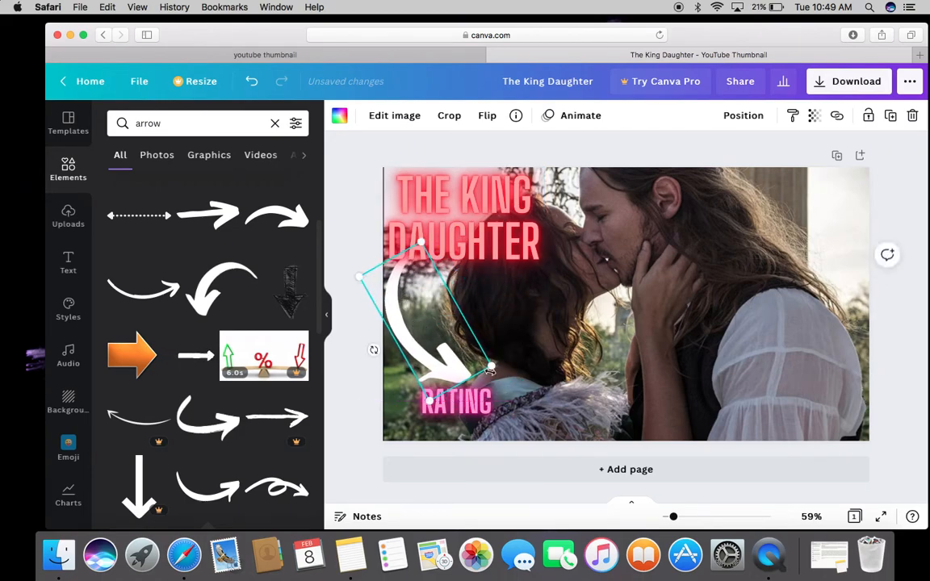
left_click_drag(374, 351, 371, 335)
left_click_drag(476, 383, 464, 368)
left_click_drag(412, 348, 417, 359)
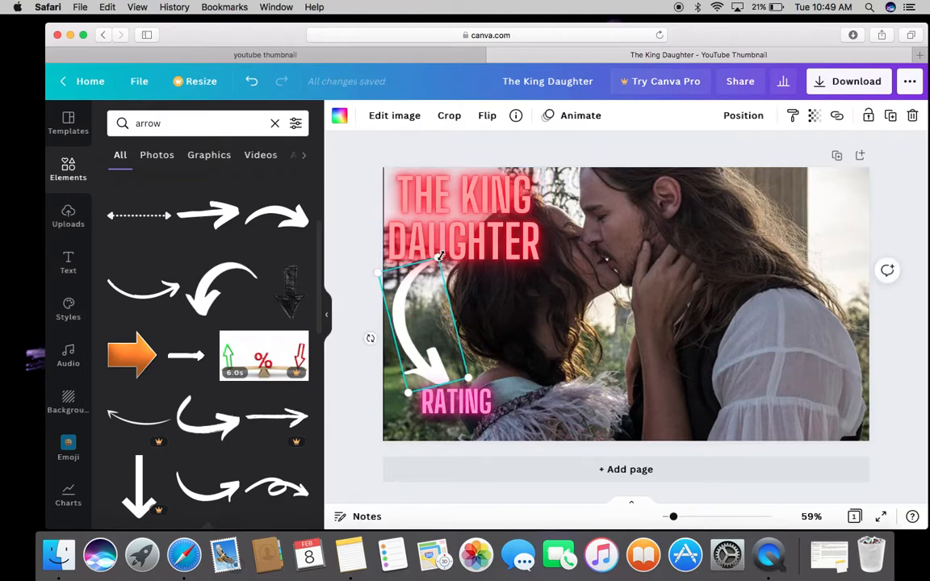
left_click_drag(448, 251, 440, 247)
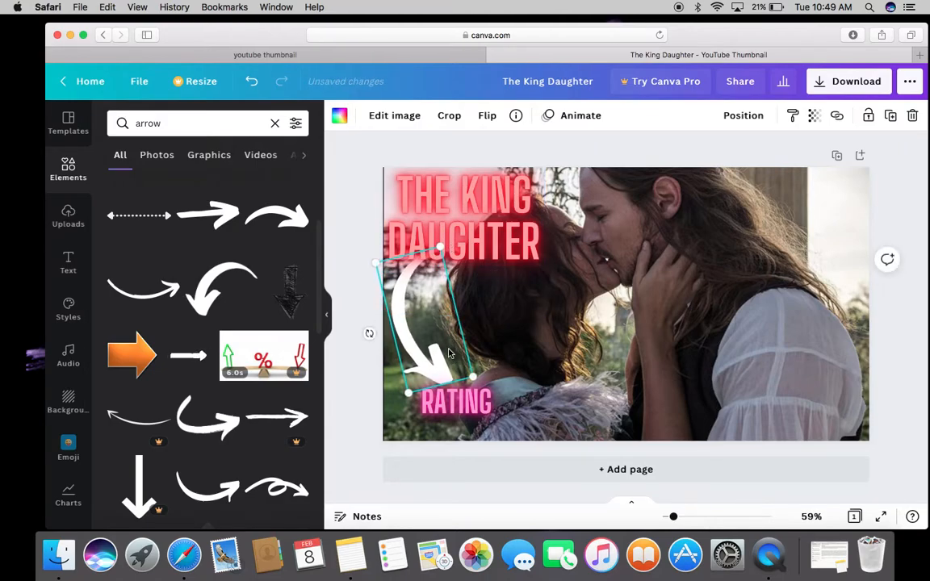
left_click(507, 171)
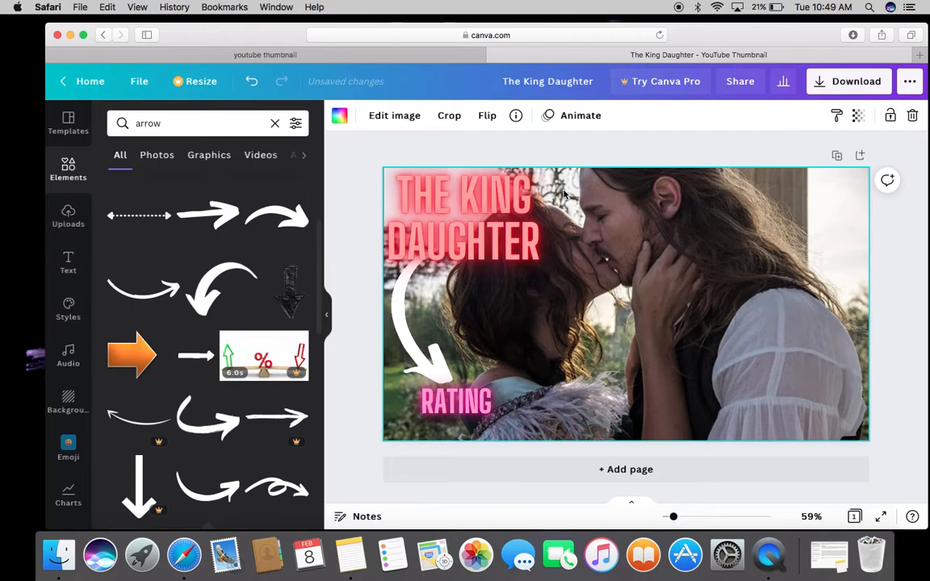
left_click(434, 358)
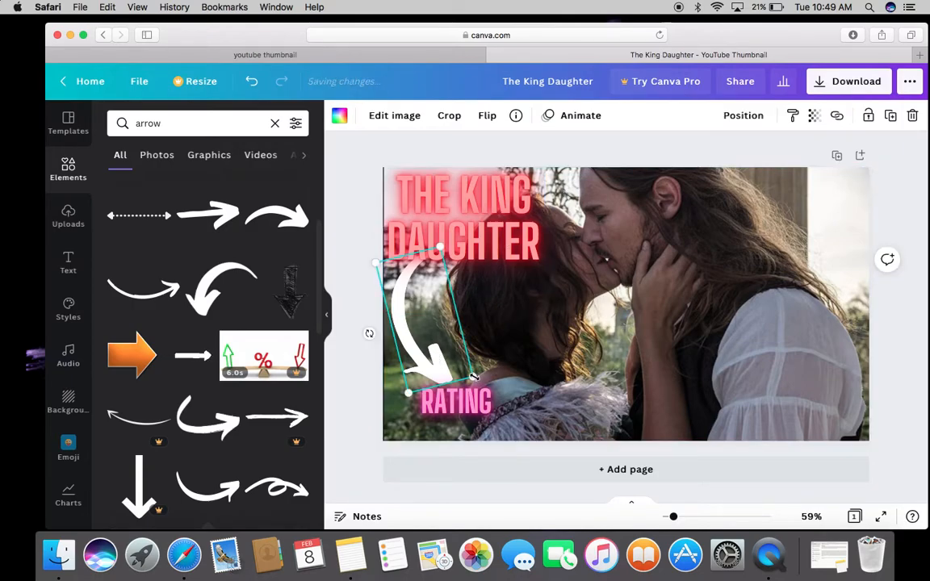
left_click_drag(475, 378, 460, 375)
Increase the "RATING" label's font size by nine points and deselect the label
left_click(467, 402)
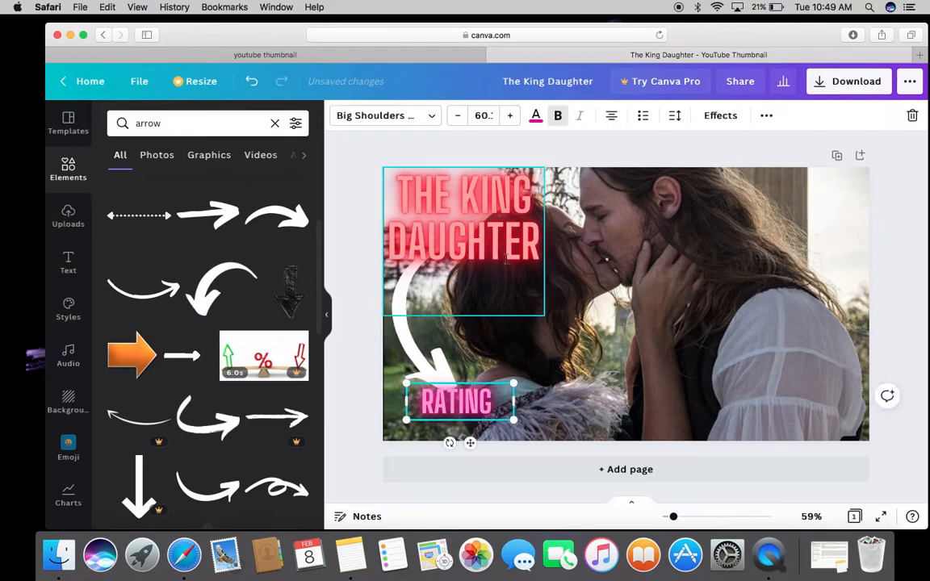
left_click(511, 115)
left_click(511, 116)
left_click(510, 115)
left_click(510, 115)
left_click(510, 116)
left_click(510, 116)
left_click(511, 115)
left_click(510, 116)
left_click(511, 116)
left_click(569, 203)
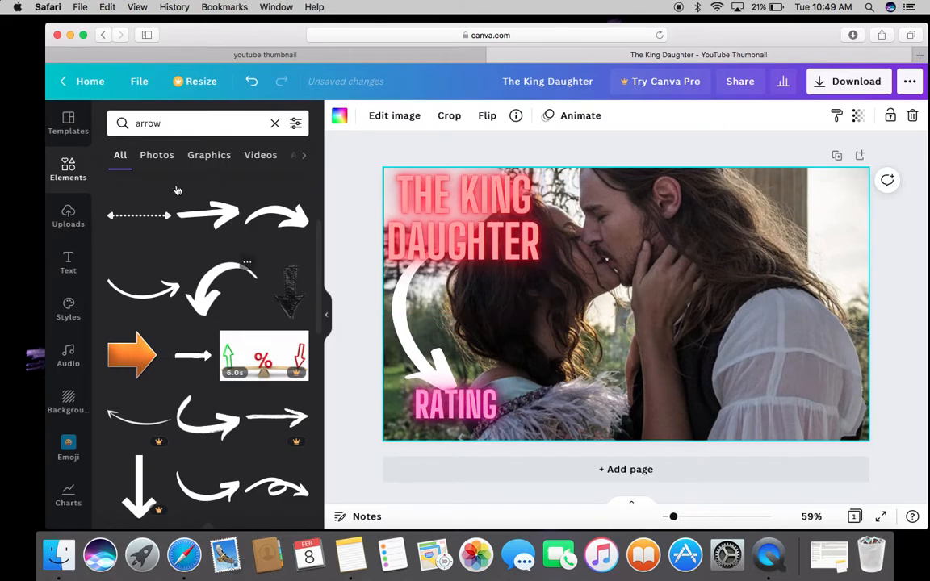
Clear the arrow search, add the orange flowers graphic, shrink it slightly and place it in the photo's upper-right corner
left_click(275, 124)
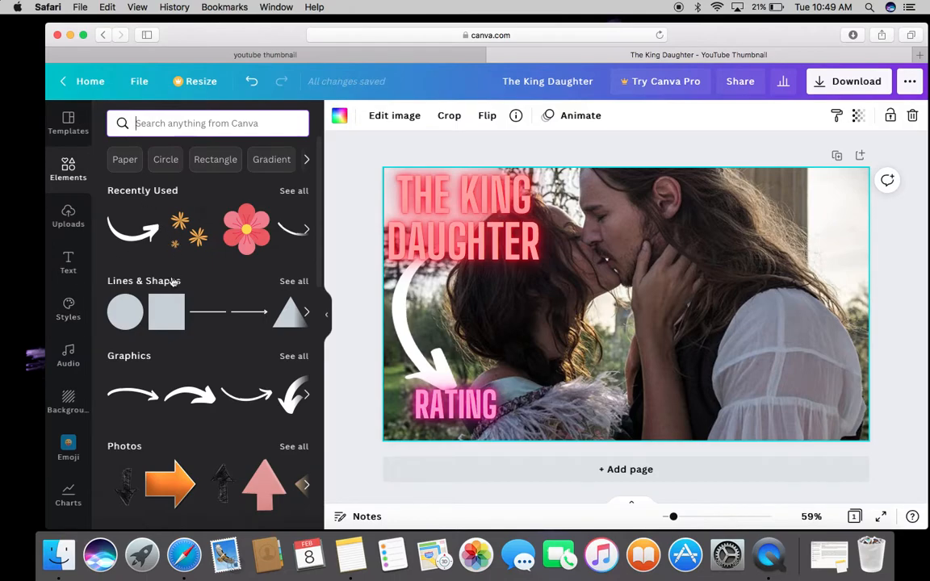
scroll(172, 282, "down", 5)
left_click(165, 123)
left_click(184, 234)
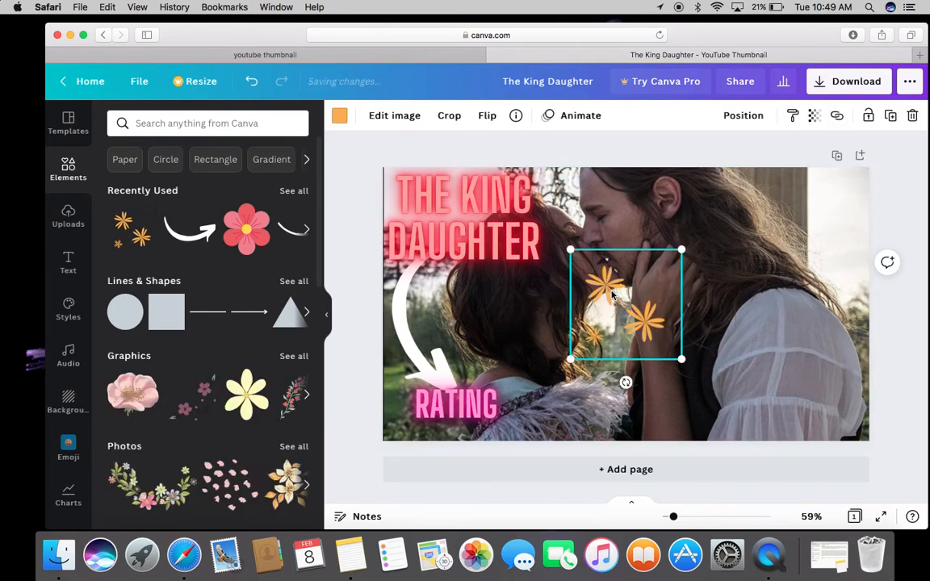
left_click_drag(613, 297, 783, 357)
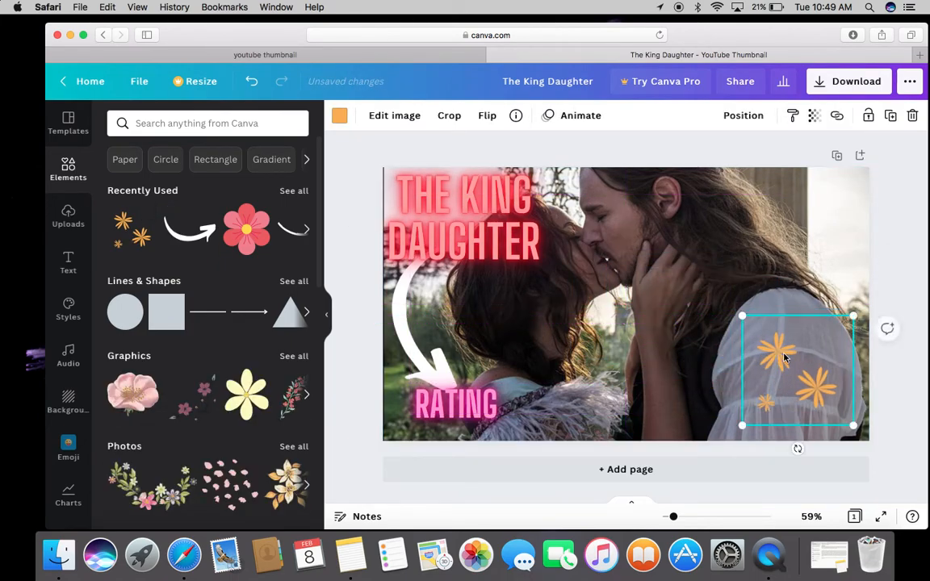
left_click_drag(742, 317, 757, 330)
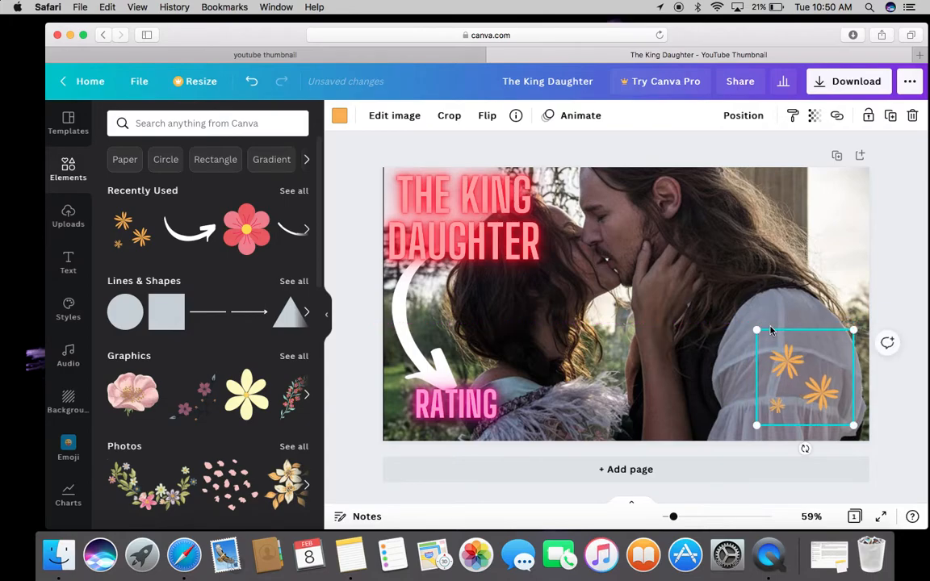
left_click_drag(794, 370, 813, 203)
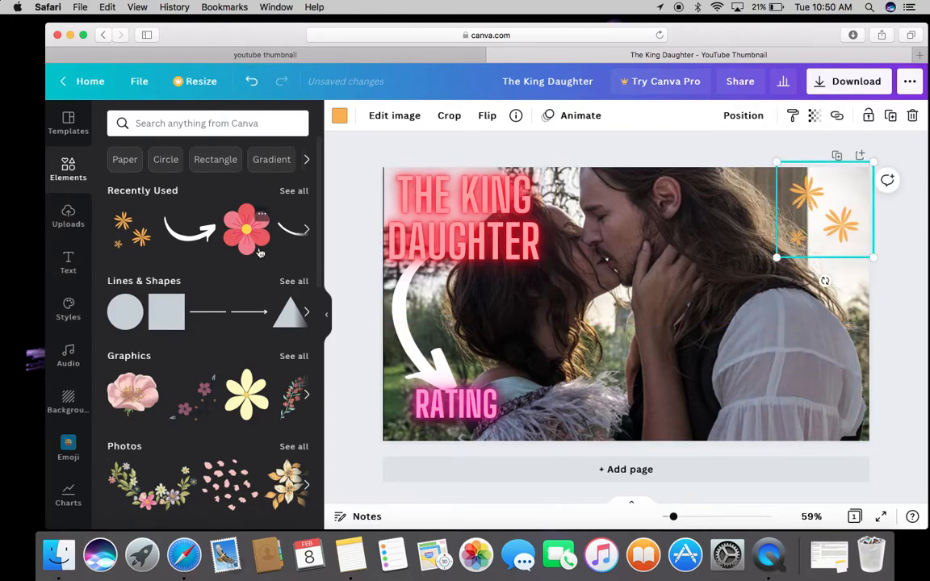
scroll(260, 254, "down", 5)
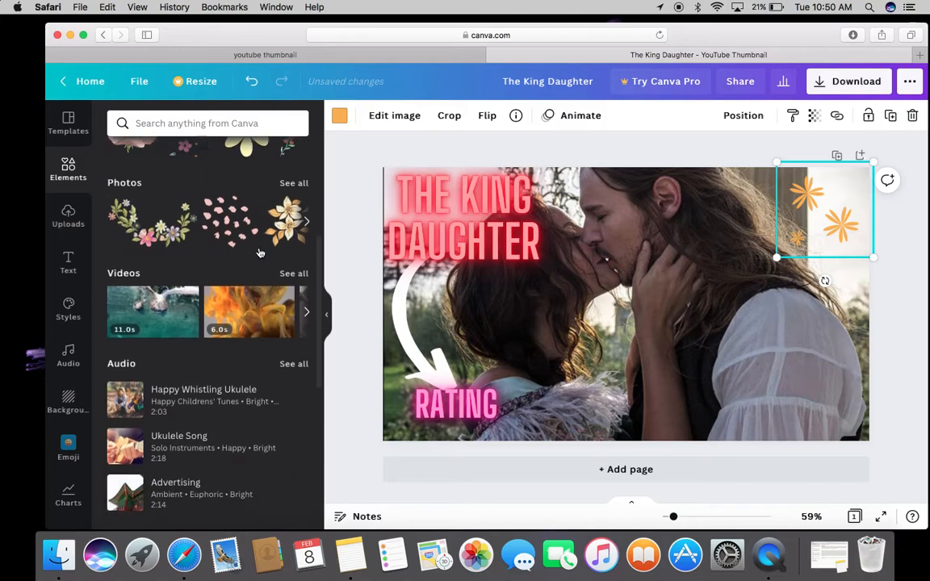
left_click(345, 147)
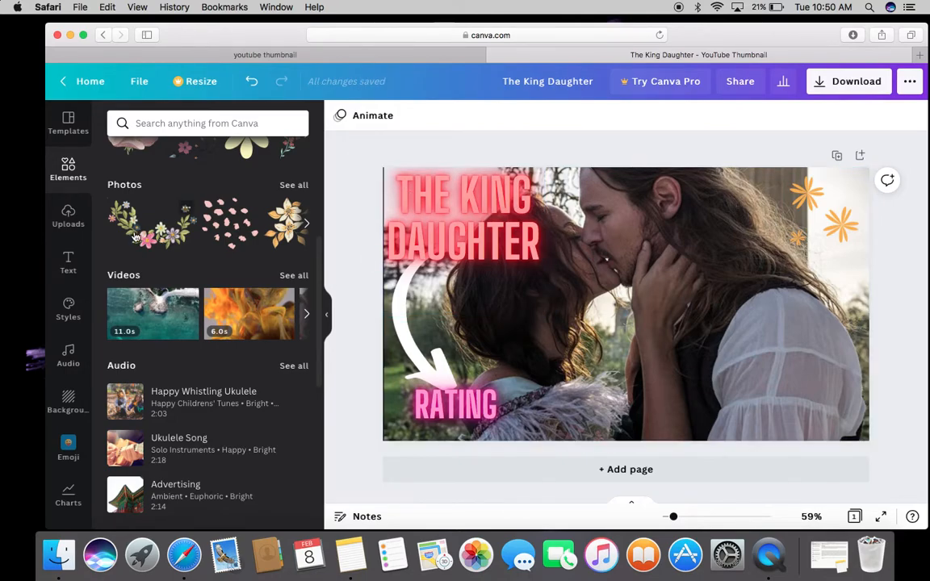
scroll(157, 307, "down", 8)
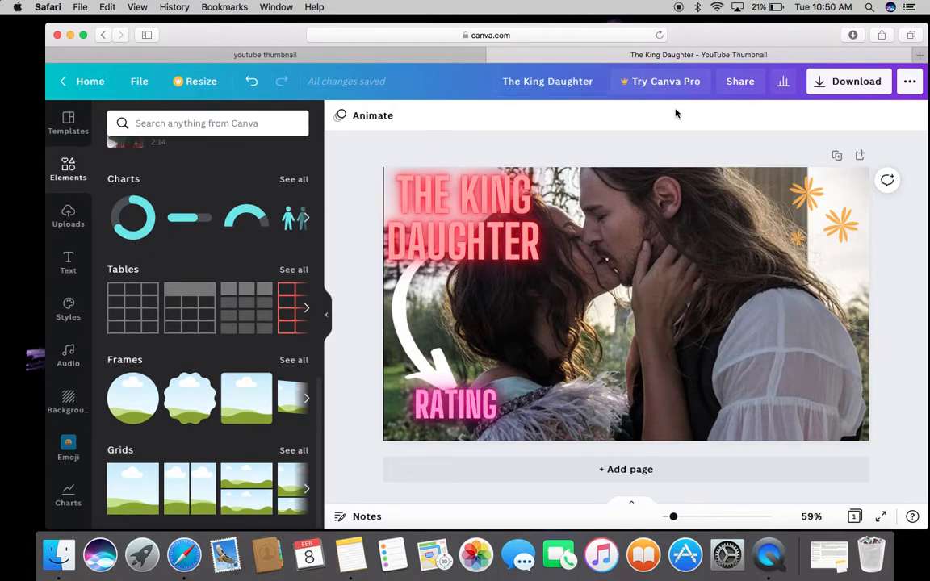
left_click(834, 85)
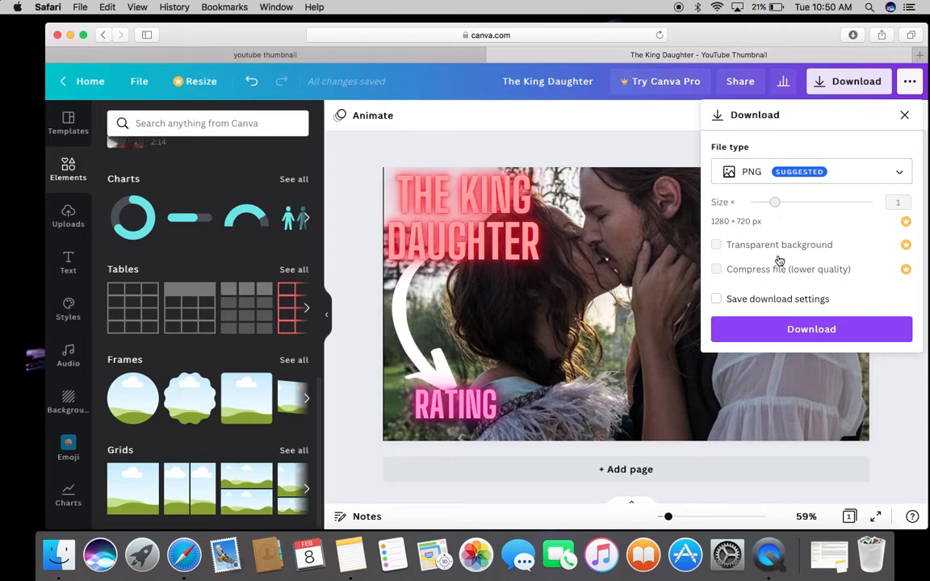
left_click(737, 328)
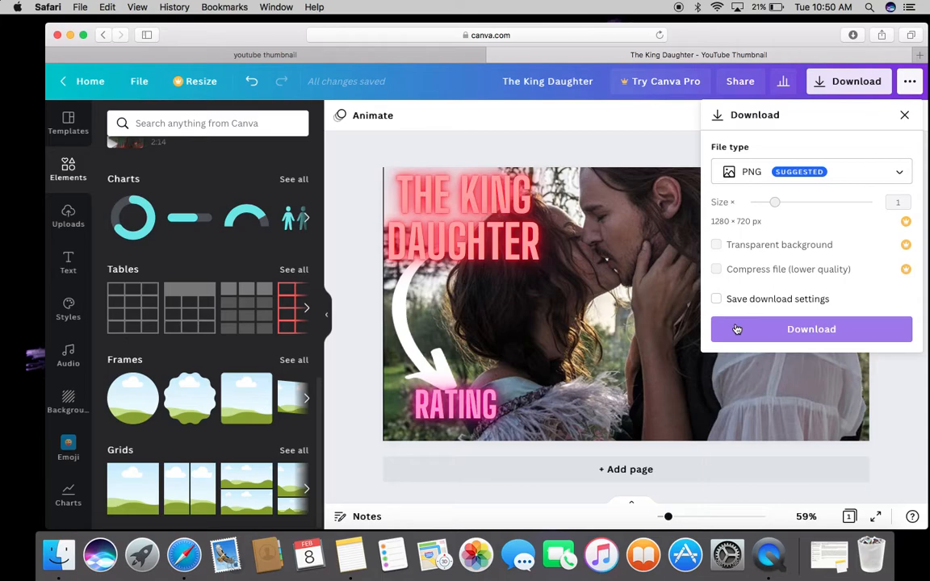
left_click(667, 334)
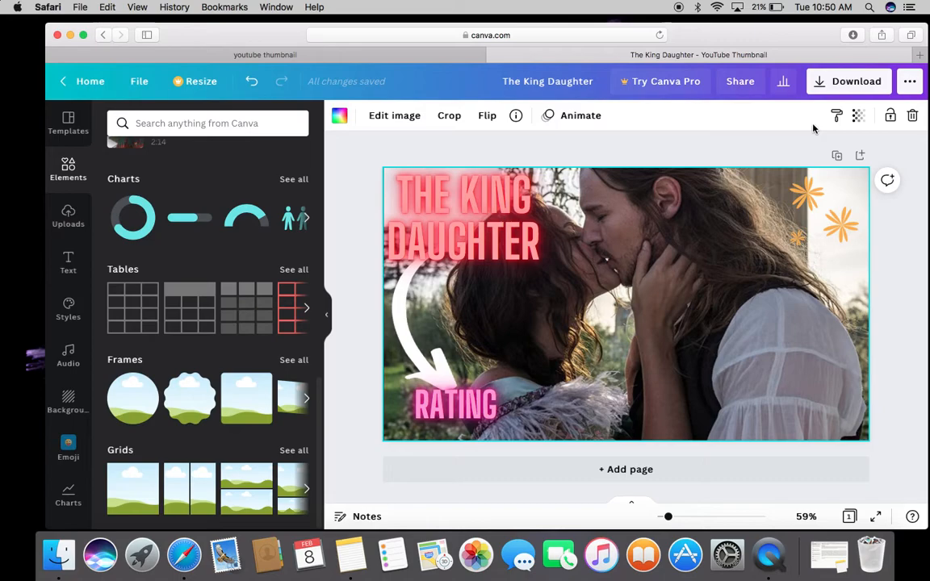
Download the thumbnail as a PNG file after viewing the available file types
left_click(830, 84)
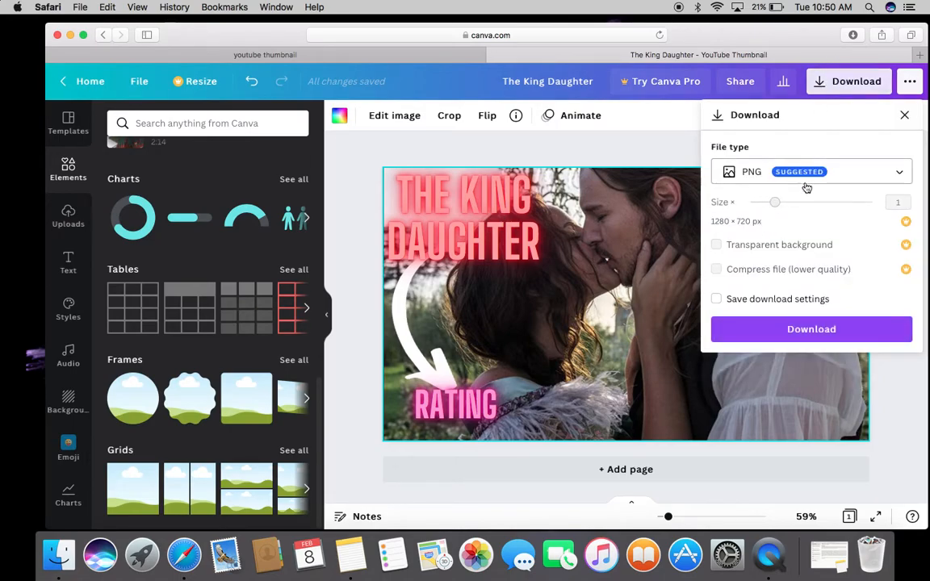
left_click(900, 173)
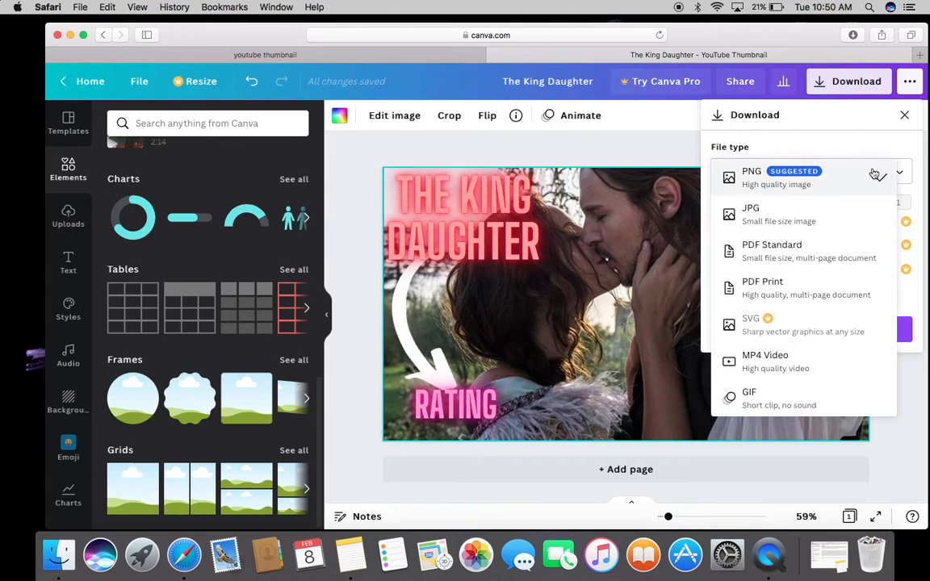
left_click(914, 380)
left_click(839, 331)
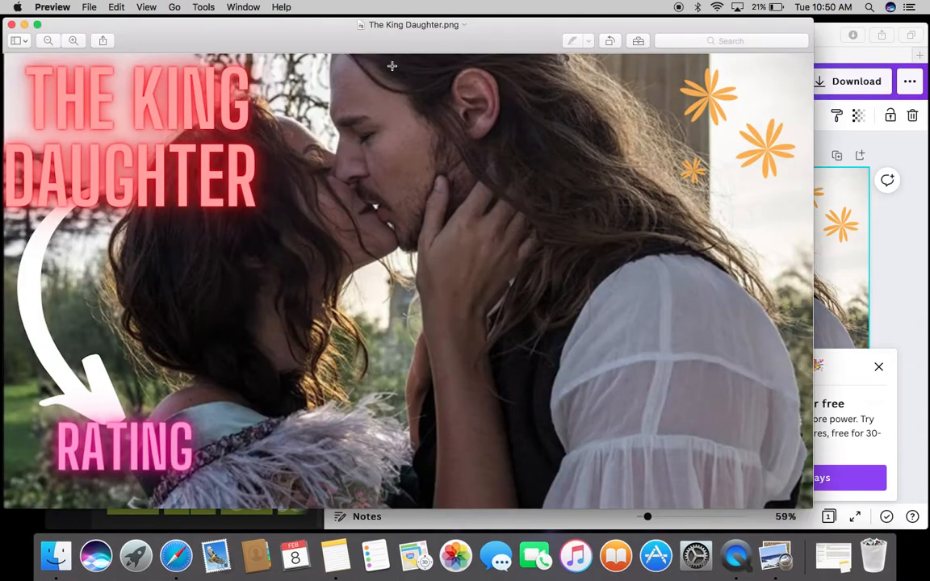
Minimize the preview and browser windows, and open The King Daughter.png from the Downloads folder in Finder
left_click(24, 26)
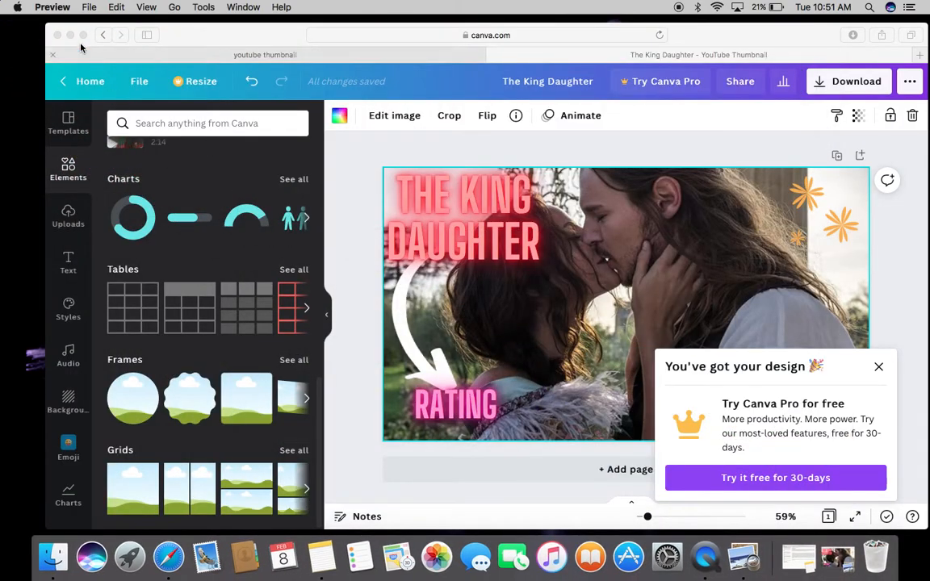
left_click(70, 35)
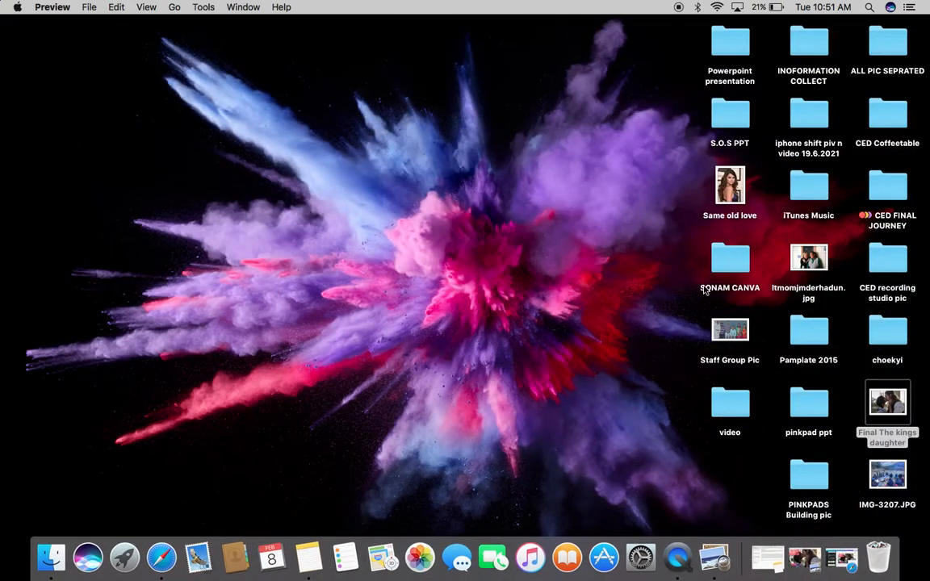
left_click(723, 115)
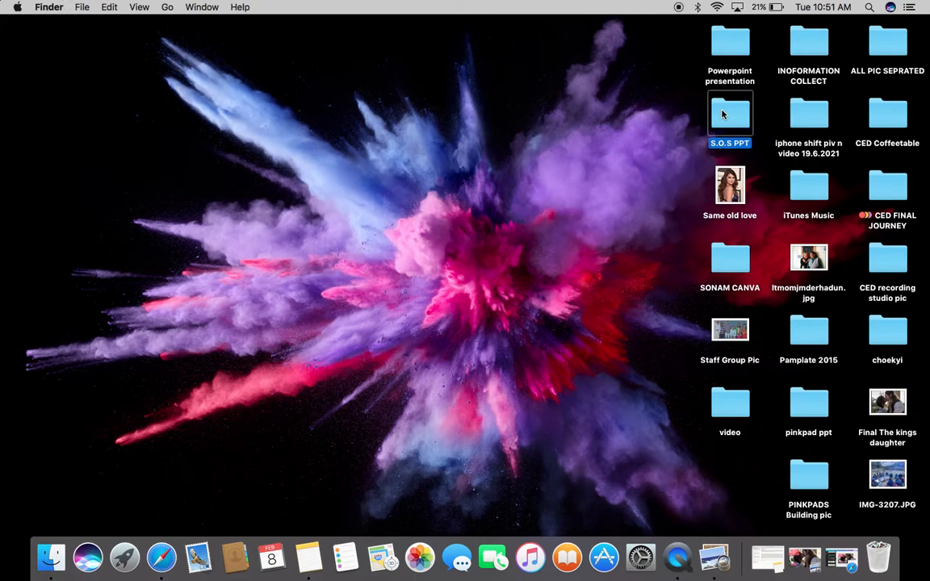
double_click(723, 115)
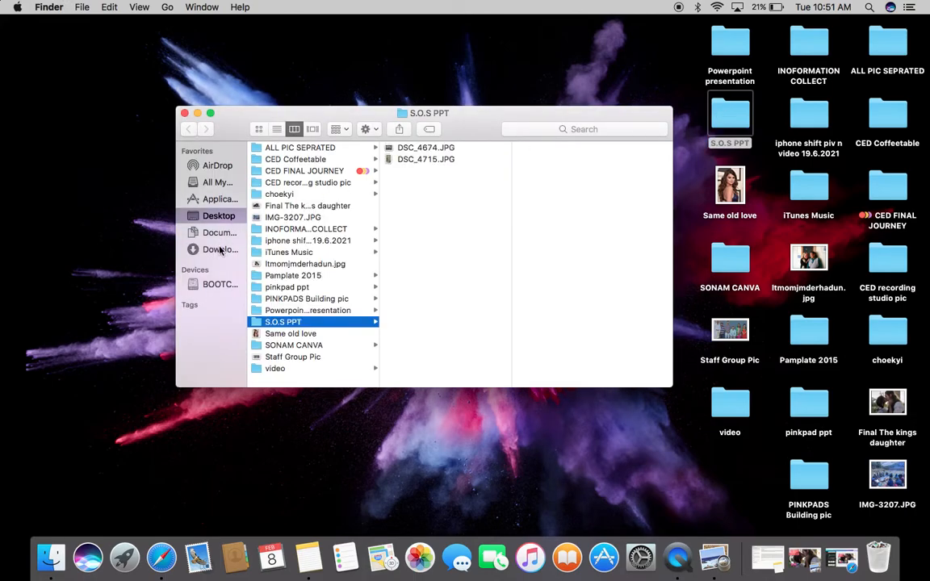
left_click(219, 250)
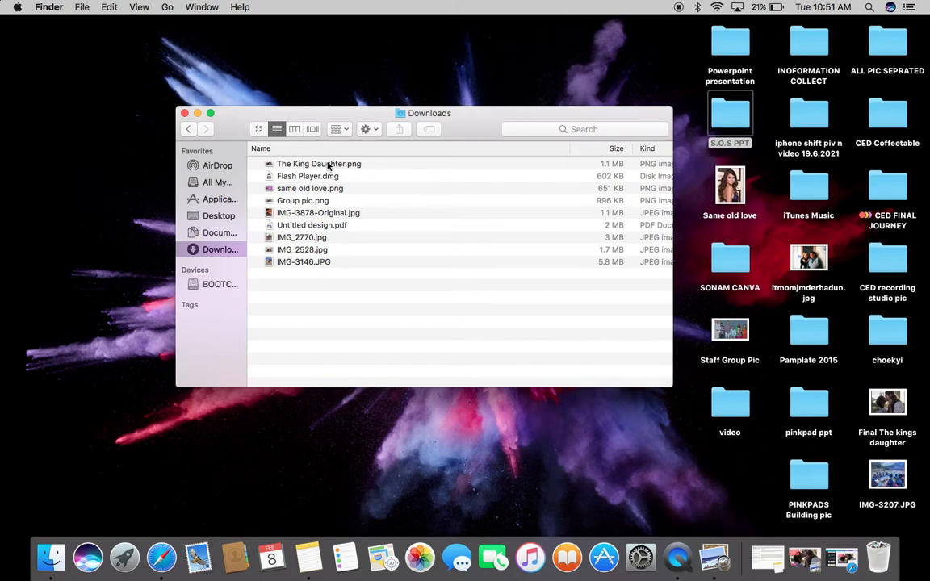
double_click(329, 165)
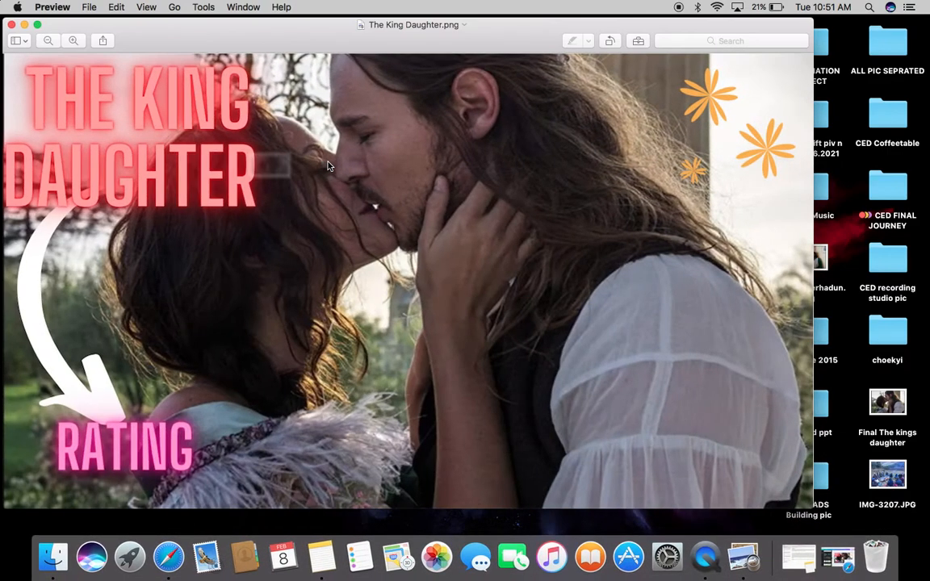